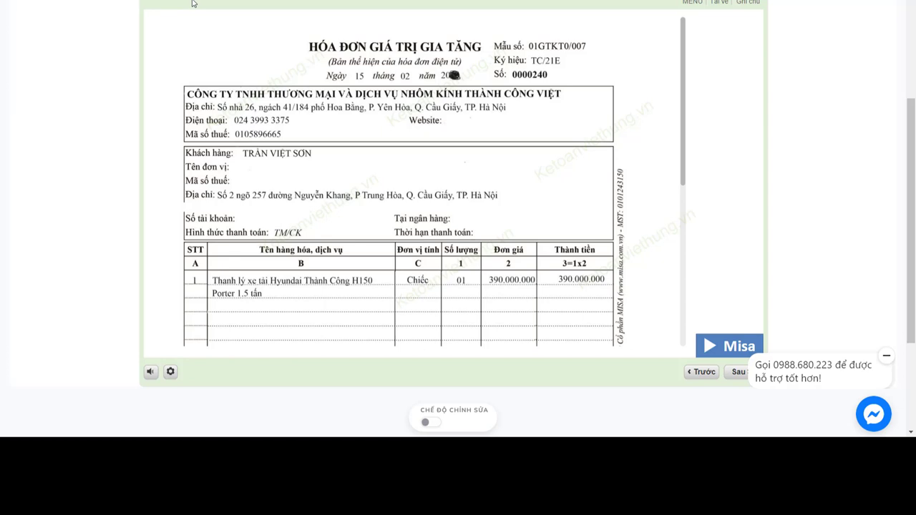
Step: Open the viewer's document list, then close it to return to the Hyundai H150 truck invoice
{"action": "left_click", "coordinate": [688, 6]}
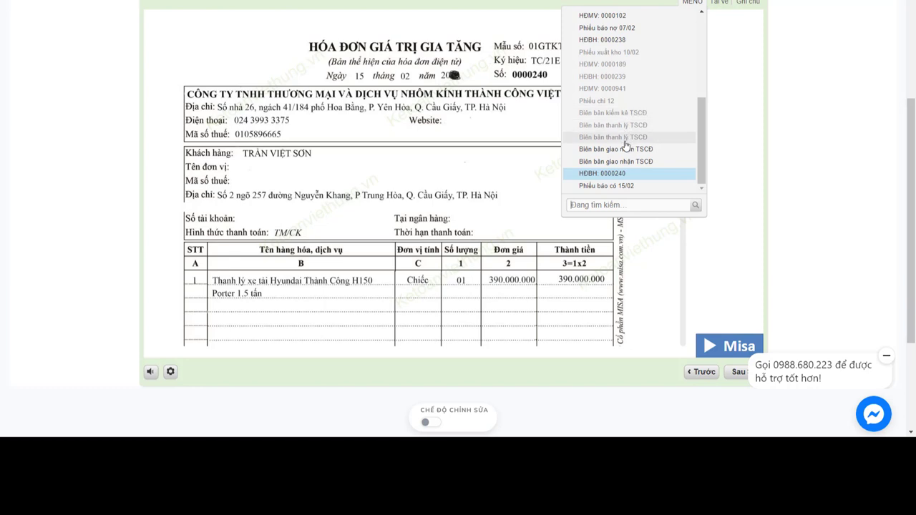
{"action": "left_click", "coordinate": [444, 140]}
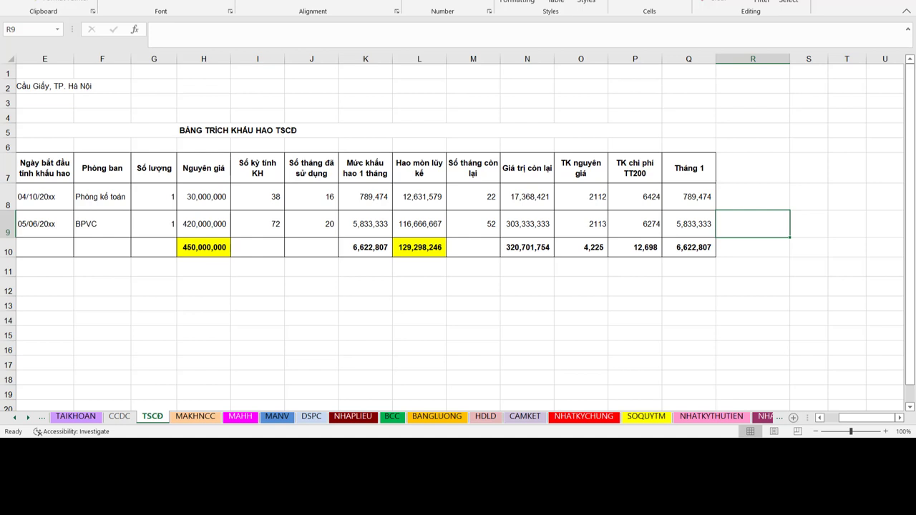
Step: Enter =(K9/28)*14 in R9 for 14 days of the truck's depreciation
{"action": "type", "text": "="}
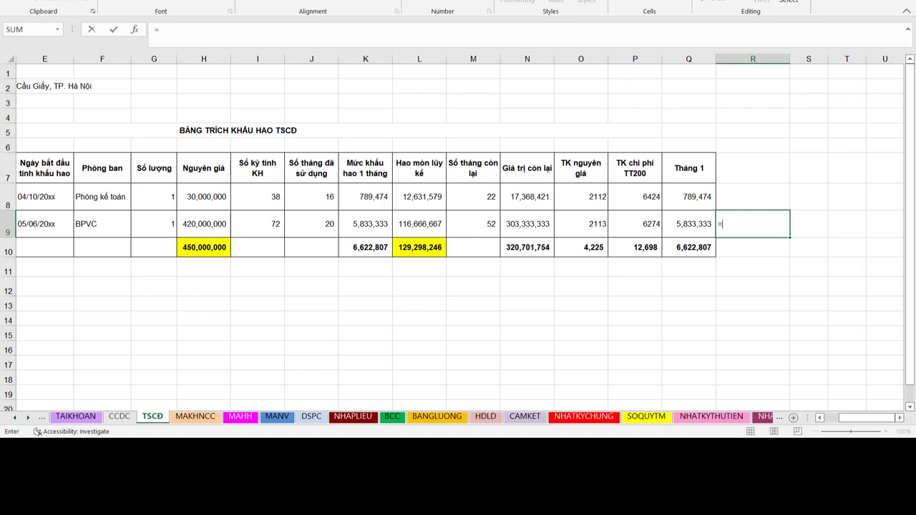
{"action": "type", "text": "("}
{"action": "left_click", "coordinate": [366, 224]}
{"action": "type", "text": "/28)*14"}
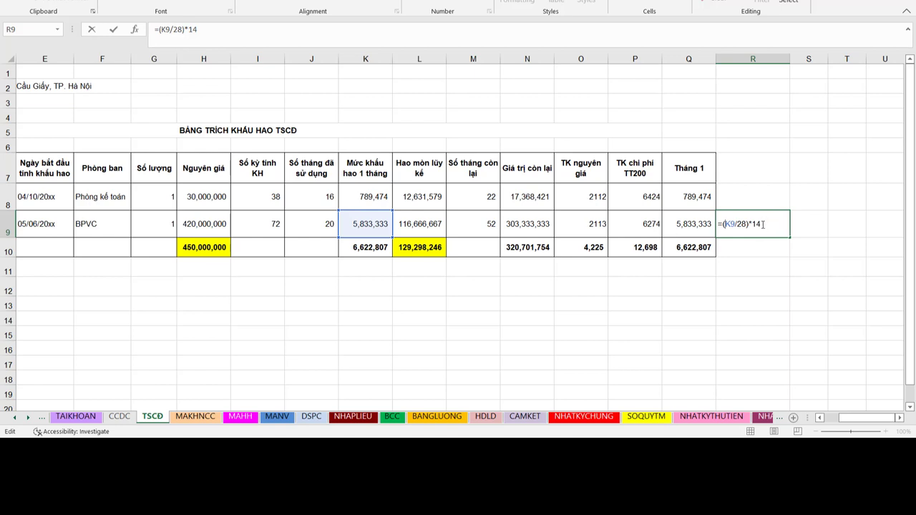
{"action": "key", "text": "ctrl+Return"}
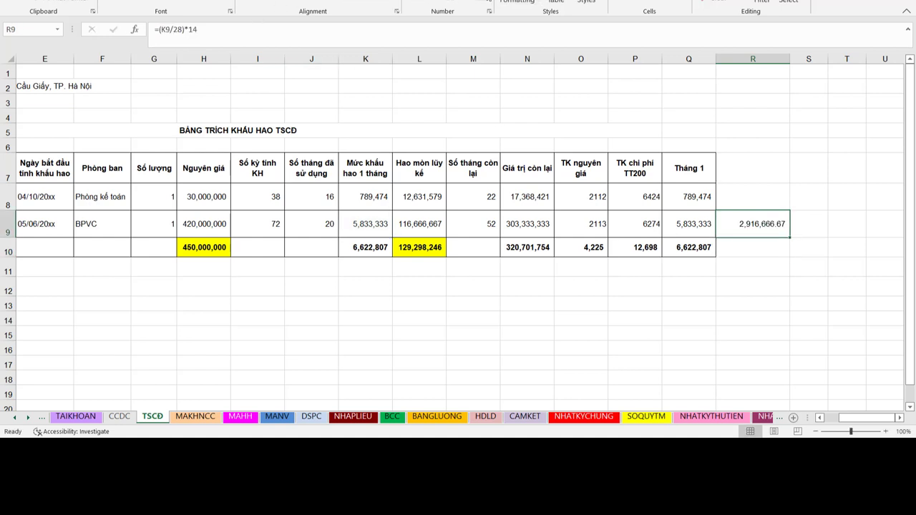
Step: Enter =H9-L9-R9 in R10 and remove its decimals to show 300,416,667
{"action": "key", "text": "Return"}
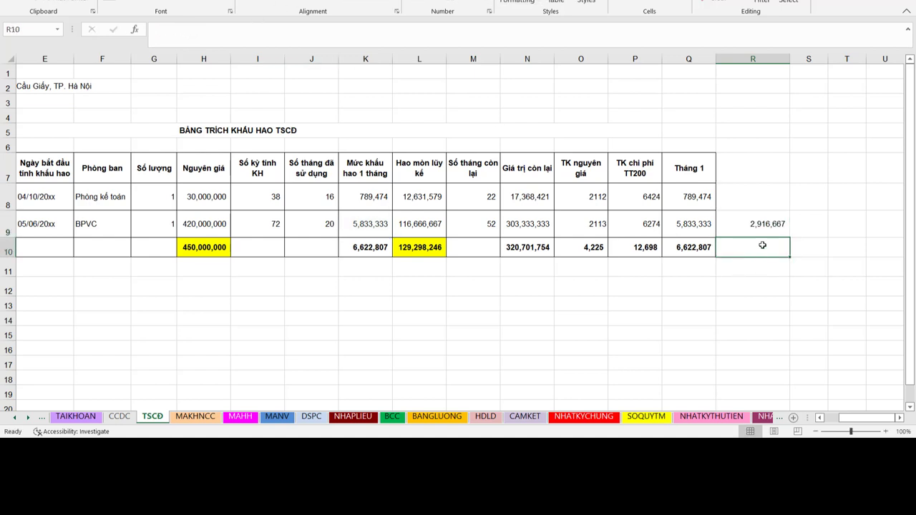
{"action": "type", "text": "="}
{"action": "left_click", "coordinate": [220, 222]}
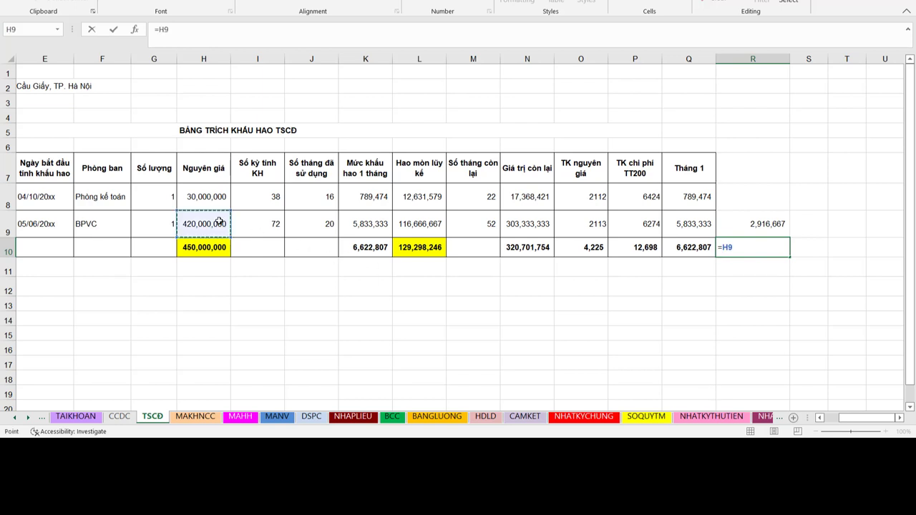
{"action": "type", "text": "-"}
{"action": "left_click", "coordinate": [419, 218]}
{"action": "key", "text": "Return"}
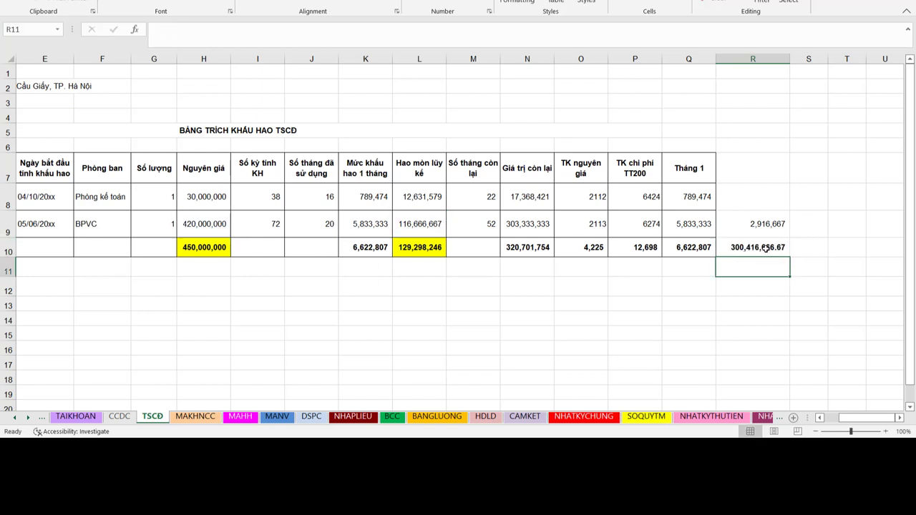
{"action": "left_click", "coordinate": [765, 249]}
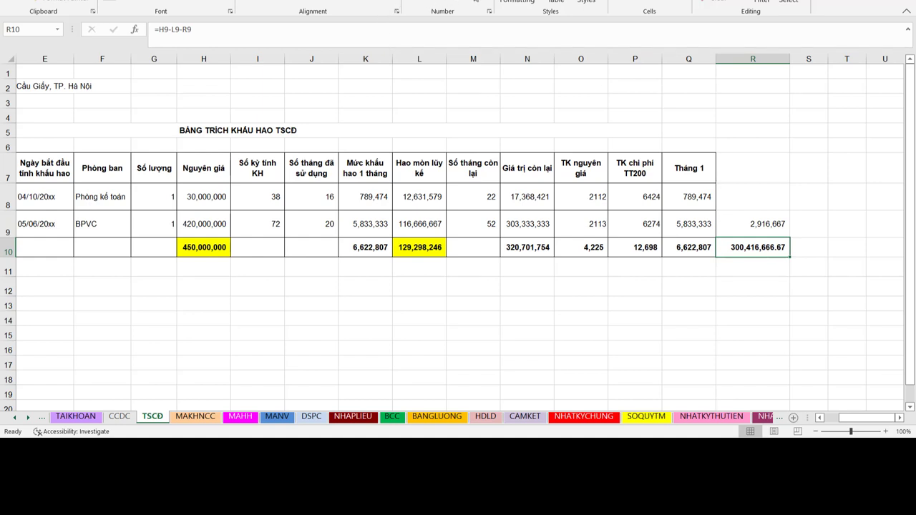
{"action": "left_click", "coordinate": [474, 2]}
{"action": "left_click", "coordinate": [474, 2]}
Step: On NHAPLIEU row 125, enter 15/02/2021, voucher TLTSCĐ and description 'Ghi giảm TSCĐ xe tải hyunda'
{"action": "left_click", "coordinate": [353, 417]}
{"action": "scroll", "coordinate": [304, 301], "scroll_direction": "down", "scroll_amount": 1}
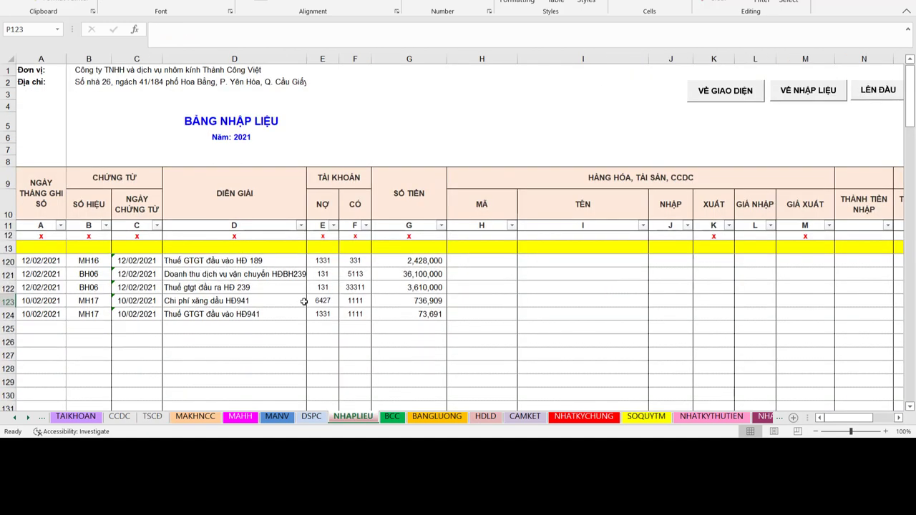
{"action": "left_click", "coordinate": [41, 328]}
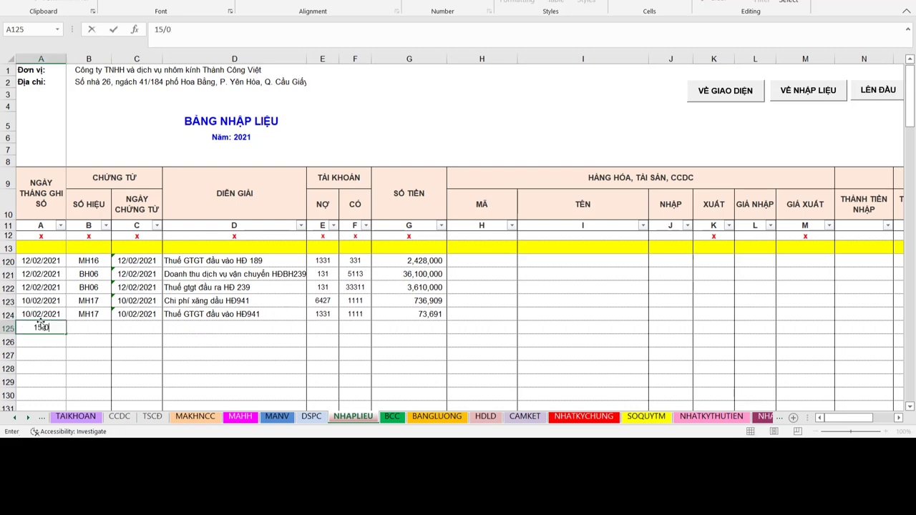
{"action": "type", "text": "15/02/202"}
{"action": "type", "text": "1"}
{"action": "key", "text": "Tab"}
{"action": "type", "text": "TL"}
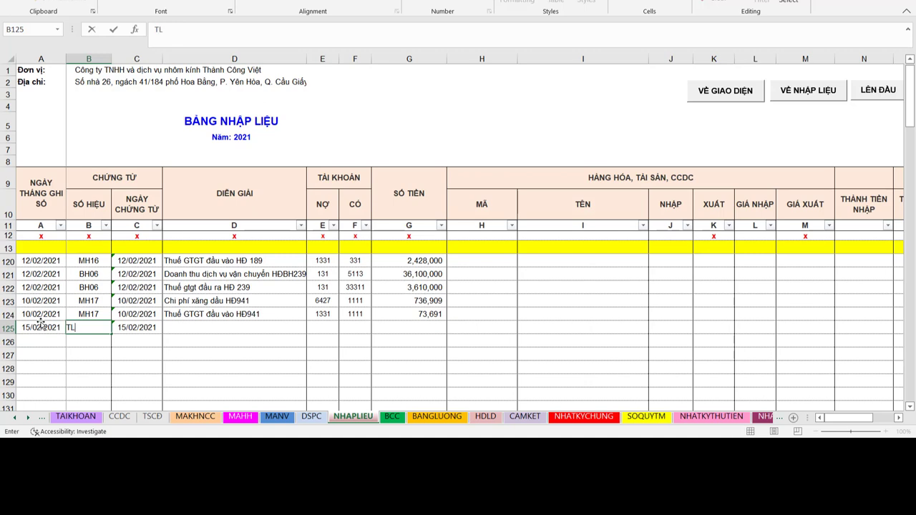
{"action": "type", "text": "TSCĐ"}
{"action": "key", "text": "Tab"}
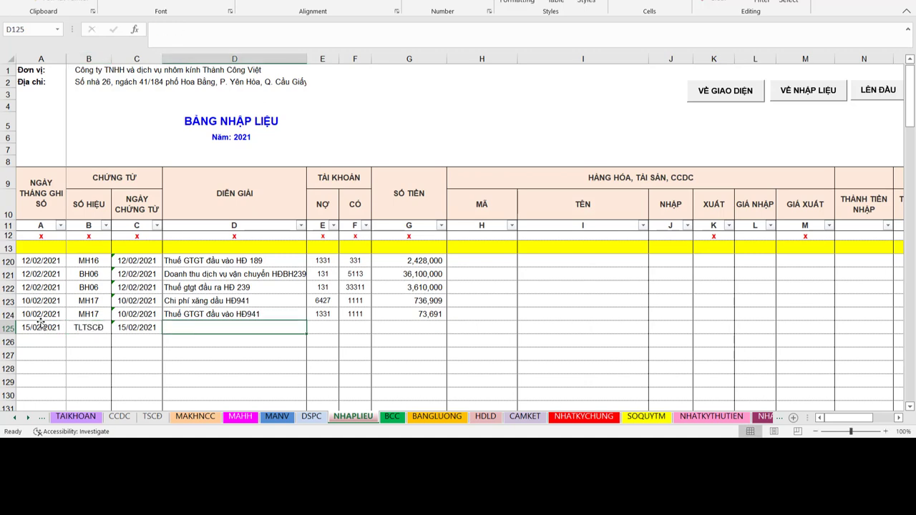
{"action": "type", "text": "Ghi"}
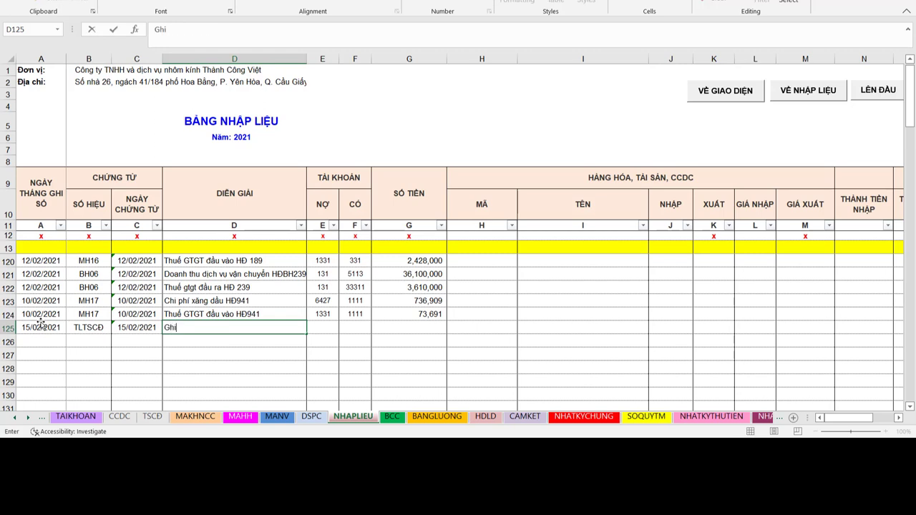
{"action": "type", "text": " giảm TS"}
{"action": "type", "text": "CĐ xe"}
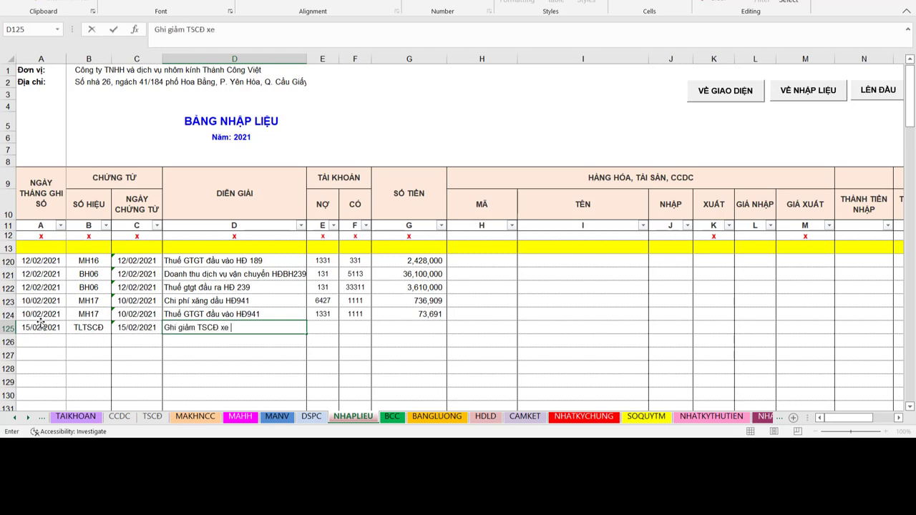
{"action": "type", "text": " tải h"}
{"action": "type", "text": "yu"}
{"action": "type", "text": "ndai"}
{"action": "key", "text": "Tab"}
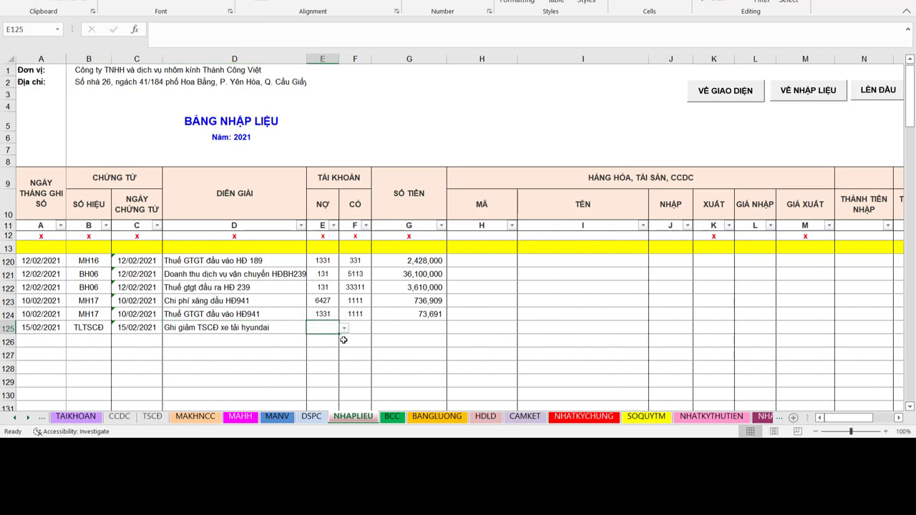
Step: Set row 125's accounts to debit 2141 and credit 2113
{"action": "left_click", "coordinate": [343, 329]}
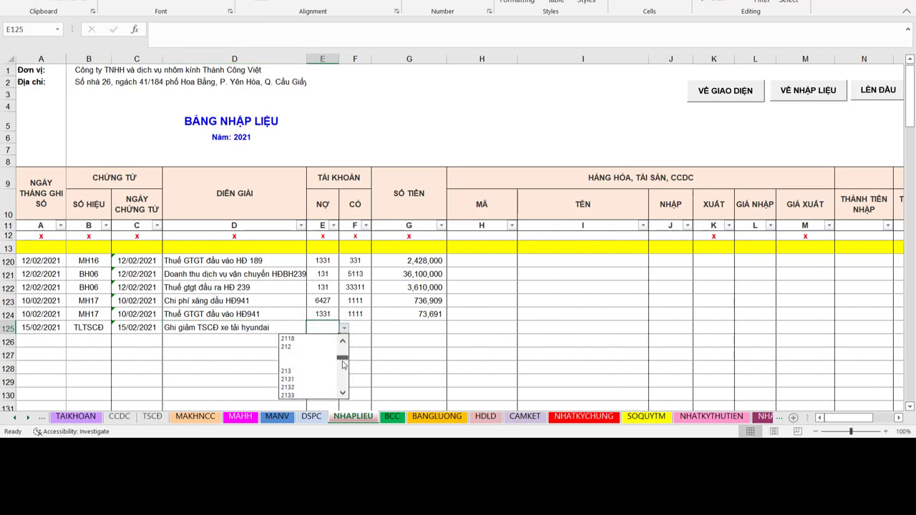
{"action": "left_click_drag", "start_coordinate": [343, 353], "coordinate": [343, 364]}
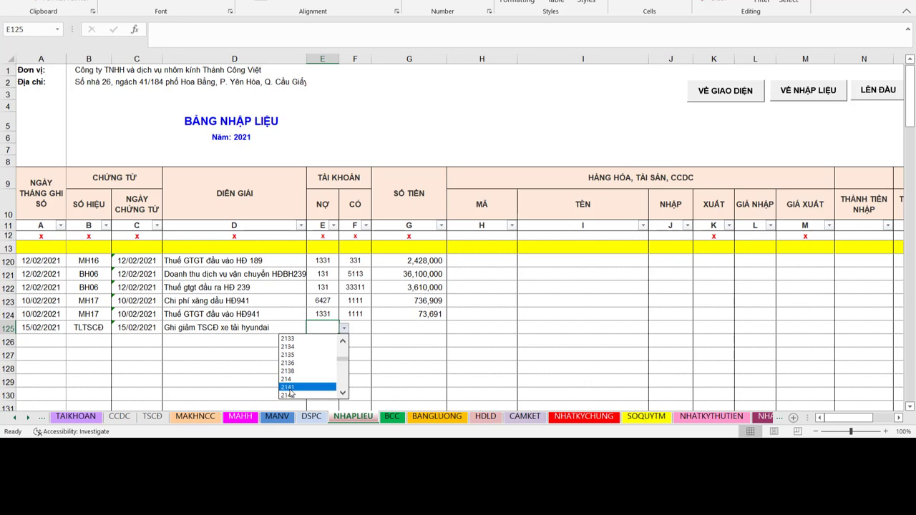
{"action": "left_click", "coordinate": [289, 388]}
{"action": "left_click", "coordinate": [361, 328]}
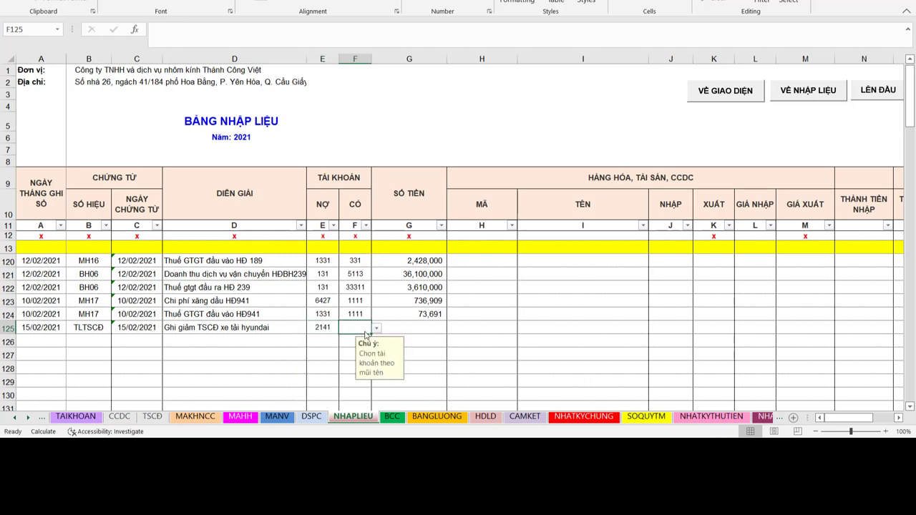
{"action": "left_click", "coordinate": [377, 329]}
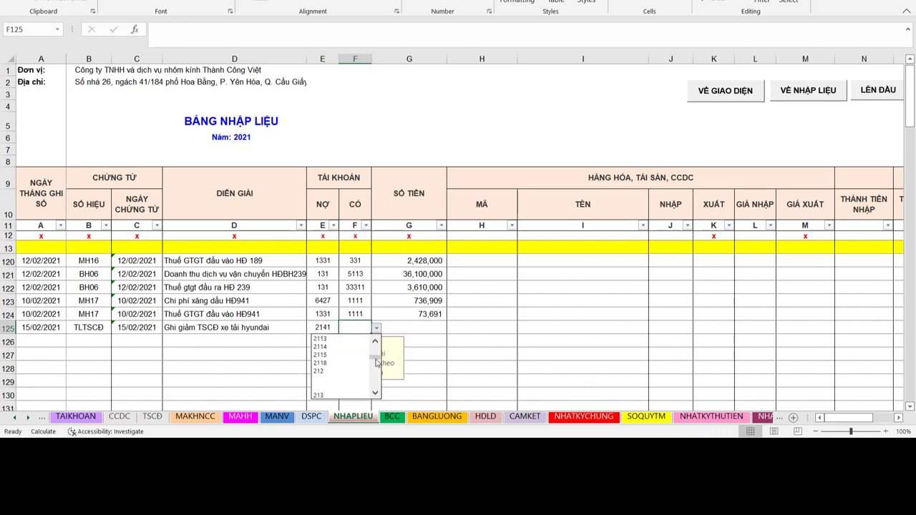
{"action": "left_click", "coordinate": [329, 339]}
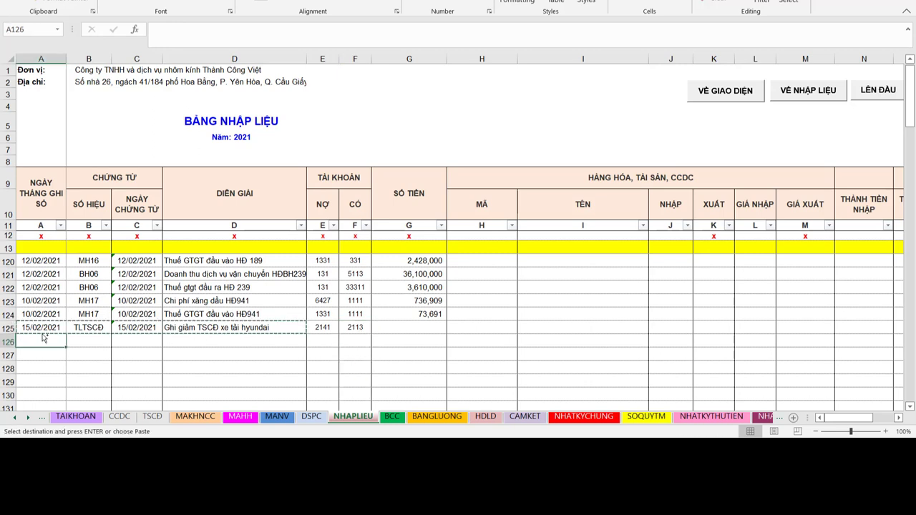
Step: Set row 126's accounts to debit 811 and credit 2113
{"action": "left_click", "coordinate": [325, 336]}
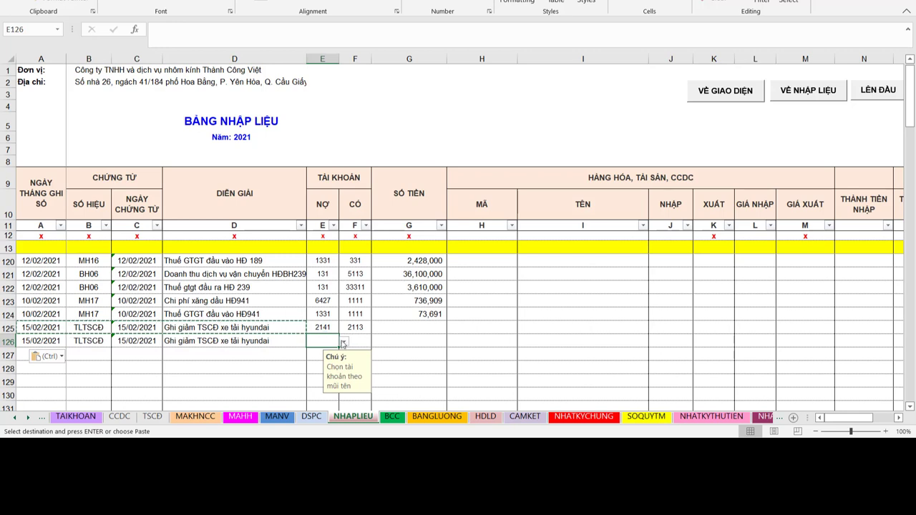
{"action": "left_click", "coordinate": [345, 344]}
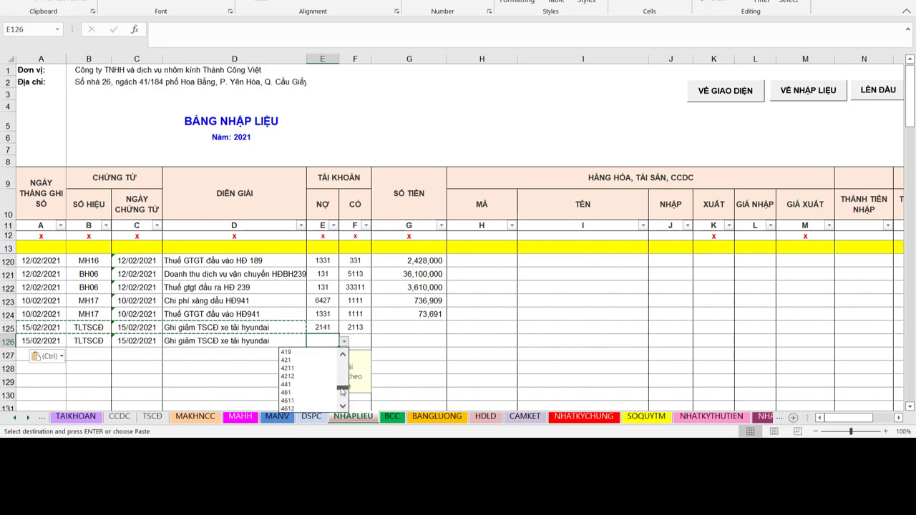
{"action": "scroll", "coordinate": [301, 380], "scroll_direction": "down", "scroll_amount": 5}
{"action": "left_click", "coordinate": [286, 368]}
{"action": "left_click", "coordinate": [356, 341]}
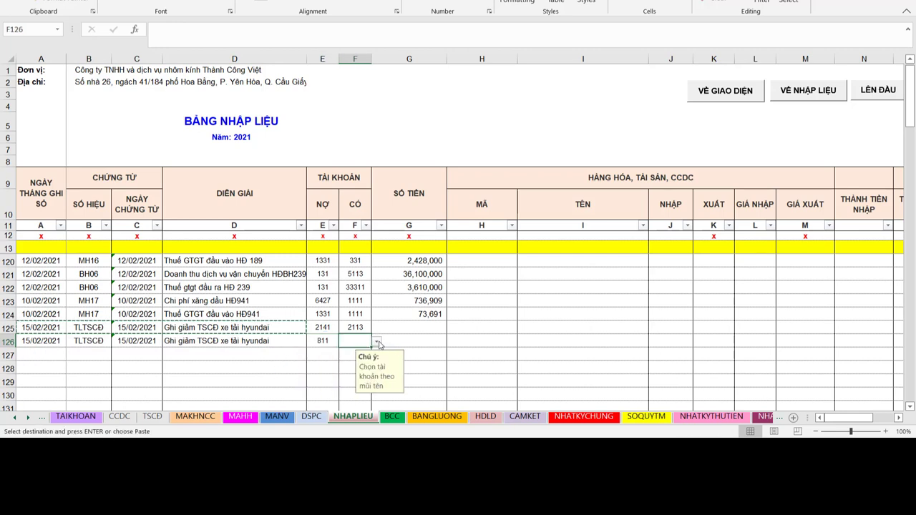
{"action": "left_click", "coordinate": [376, 341]}
{"action": "scroll", "coordinate": [376, 365], "scroll_direction": "down", "scroll_amount": 10}
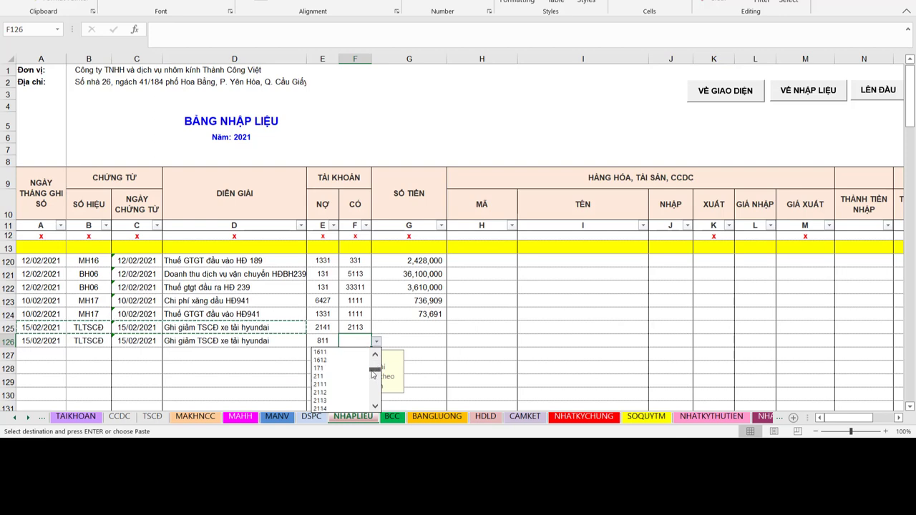
{"action": "left_click", "coordinate": [334, 401]}
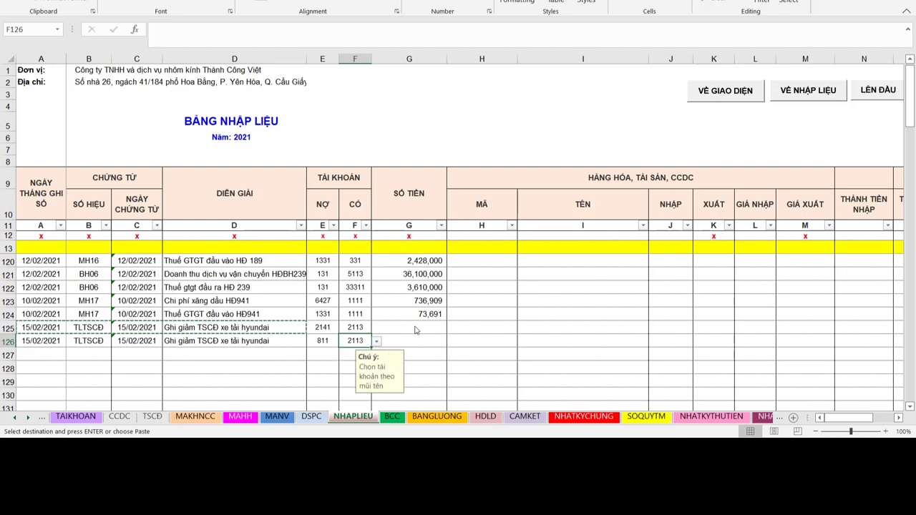
Step: On the TSCĐ sheet, total accumulated and period depreciation with =L9+R9 in R11
{"action": "left_click", "coordinate": [202, 417]}
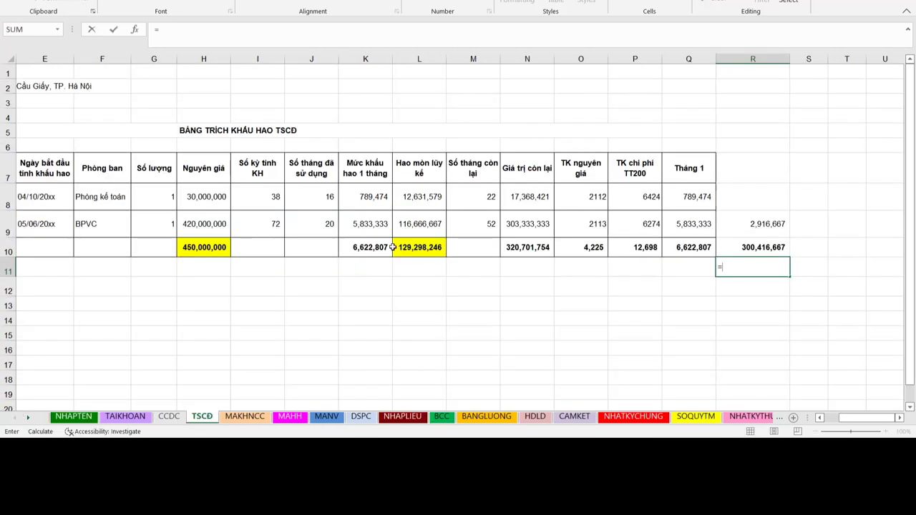
{"action": "type", "text": "="}
{"action": "left_click", "coordinate": [404, 223]}
{"action": "type", "text": "+"}
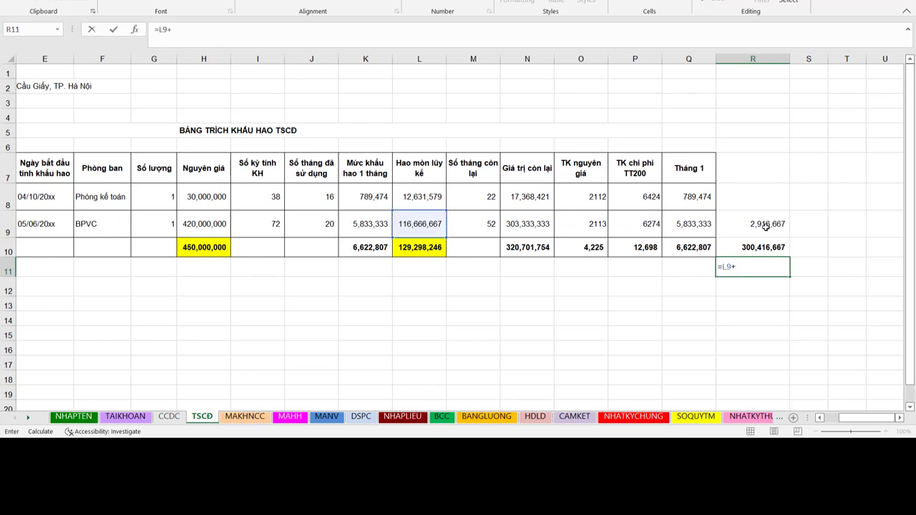
{"action": "left_click", "coordinate": [766, 224]}
{"action": "key", "text": "Return"}
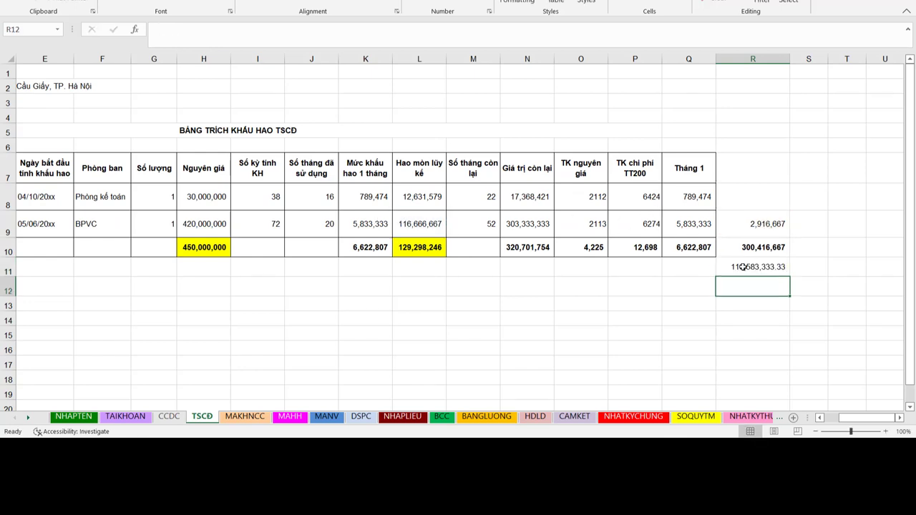
{"action": "left_click", "coordinate": [741, 268]}
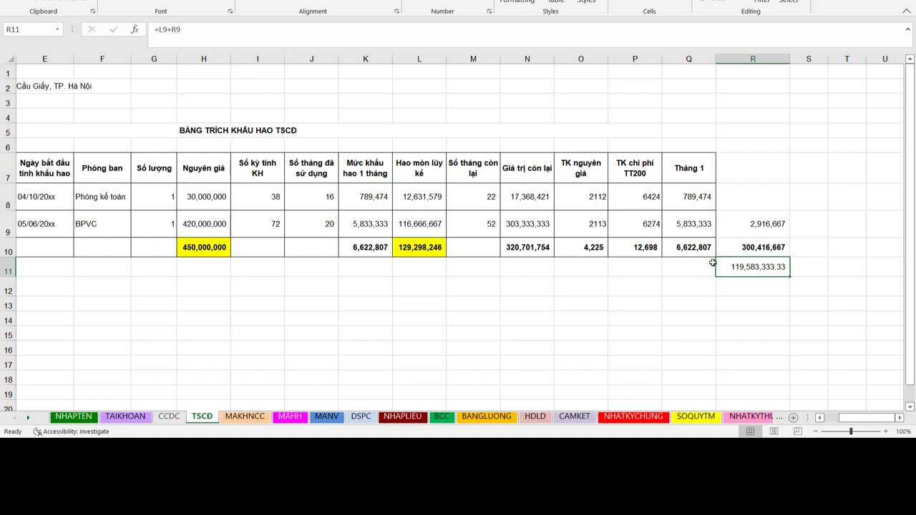
Step: On NHAPLIEU, enter 119583333 in G125 and 300416667 in G126
{"action": "key", "text": "ctrl+Page_Down"}
{"action": "key", "text": "ctrl+Page_Down"}
{"action": "key", "text": "ctrl+Page_Down"}
{"action": "type", "text": "119"}
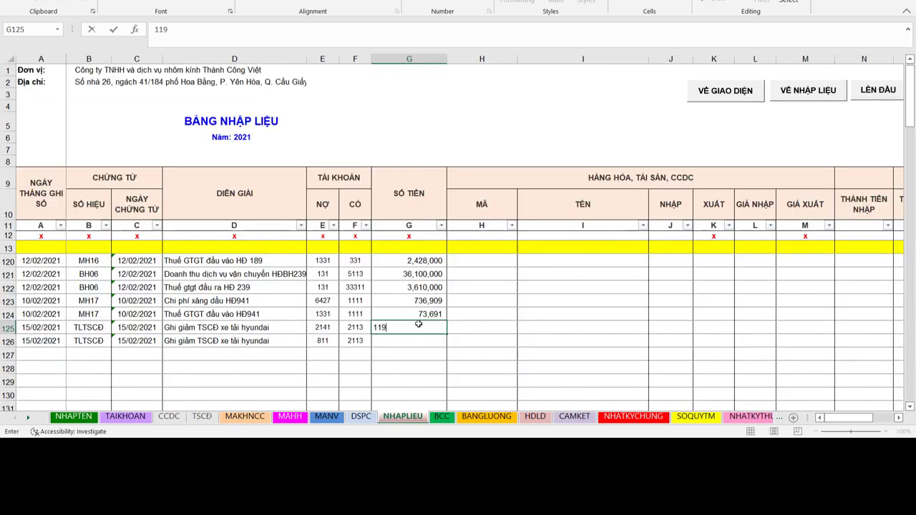
{"action": "type", "text": "583333"}
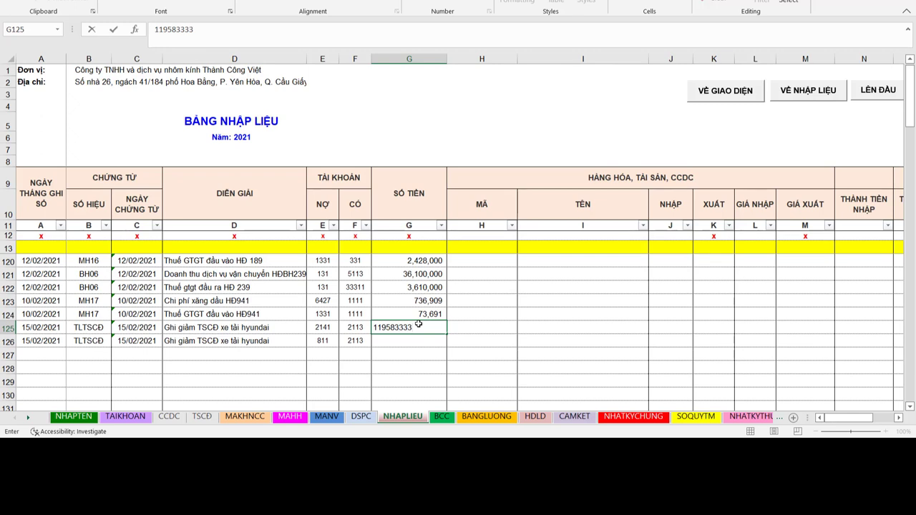
{"action": "left_click", "coordinate": [408, 341]}
{"action": "type", "text": "30"}
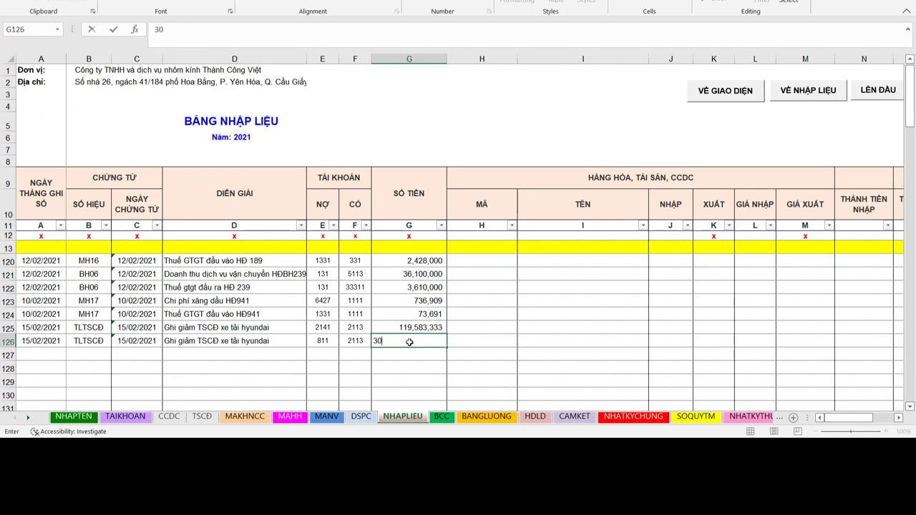
{"action": "type", "text": "0"}
{"action": "key", "text": "alt+Tab"}
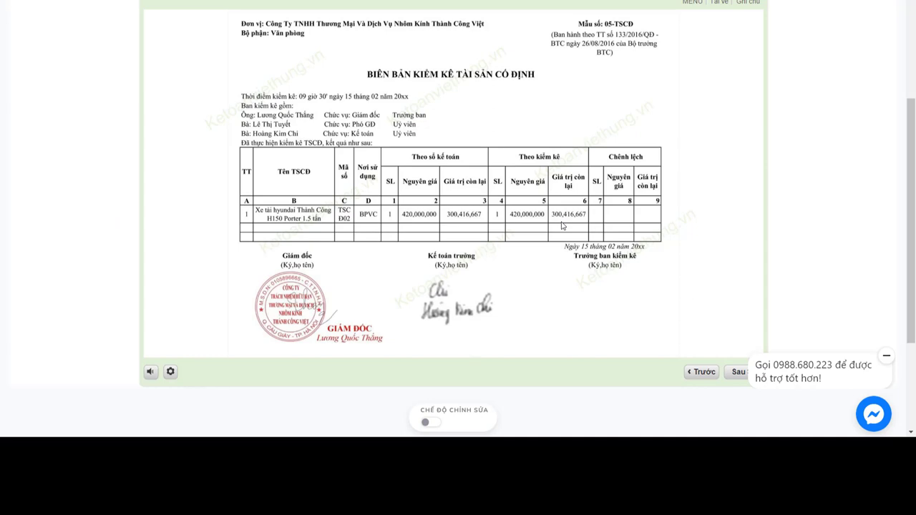
{"action": "key", "text": "alt+Tab"}
{"action": "type", "text": "41666"}
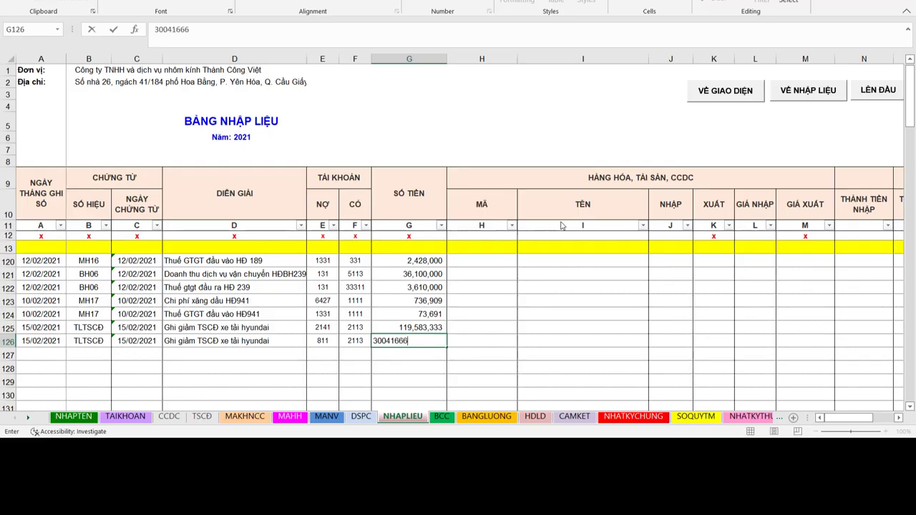
{"action": "key", "text": "Tab"}
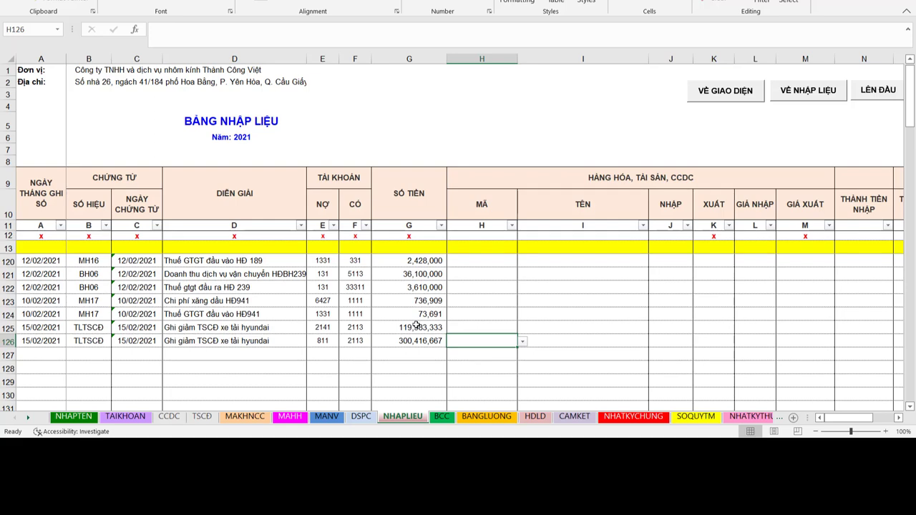
{"action": "left_click", "coordinate": [35, 342]}
Step: Copy row 126's date and voucher cells into rows 127–128
{"action": "left_click_drag", "start_coordinate": [35, 341], "coordinate": [136, 341]}
{"action": "key", "text": "ctrl+c"}
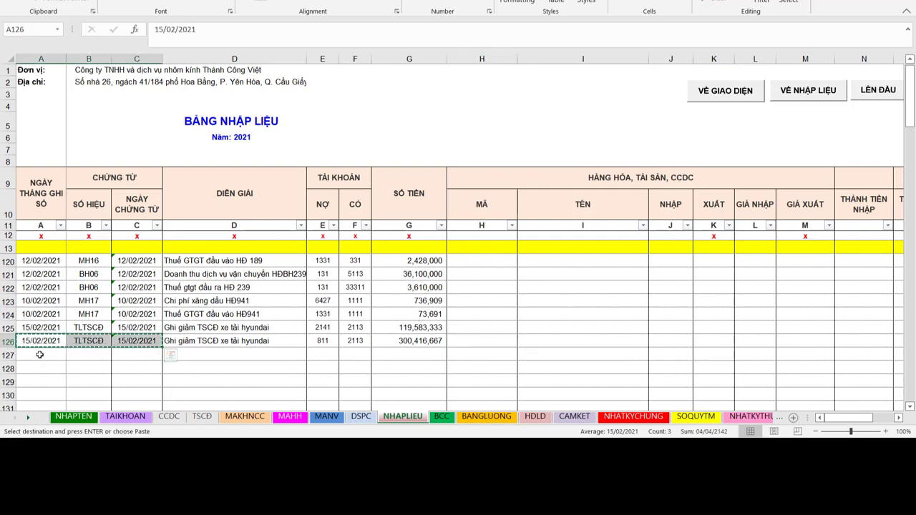
{"action": "left_click", "coordinate": [39, 353]}
{"action": "left_click_drag", "start_coordinate": [40, 353], "coordinate": [40, 368]}
{"action": "key", "text": "Return"}
Step: Set voucher number BH07 in both B127 and B128
{"action": "left_click", "coordinate": [88, 354]}
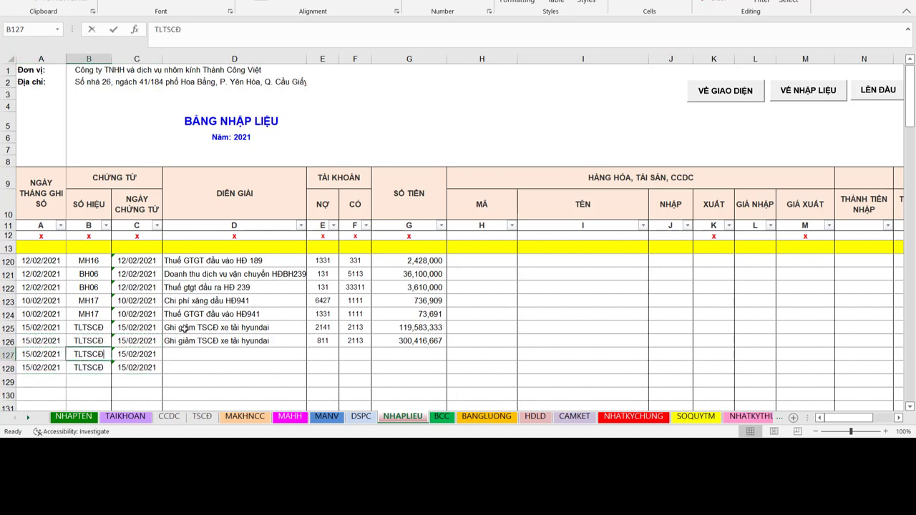
{"action": "type", "text": "BH07"}
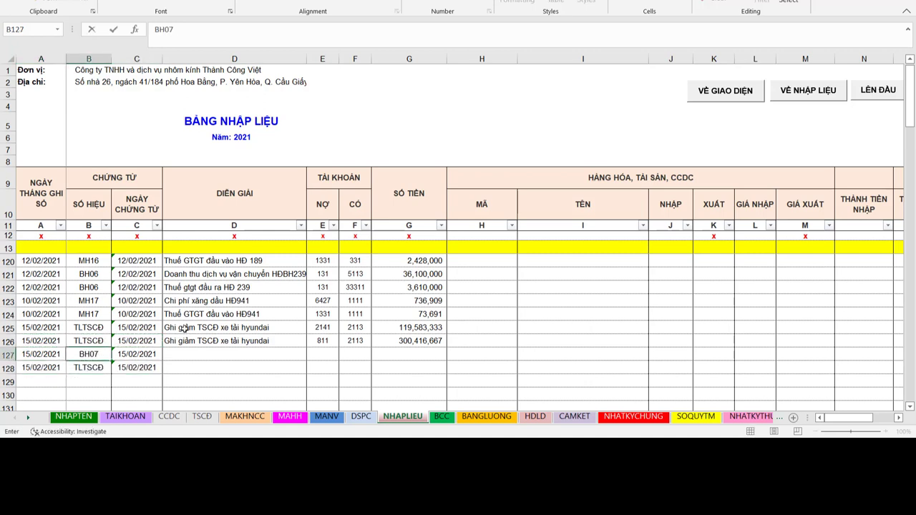
{"action": "key", "text": "Return"}
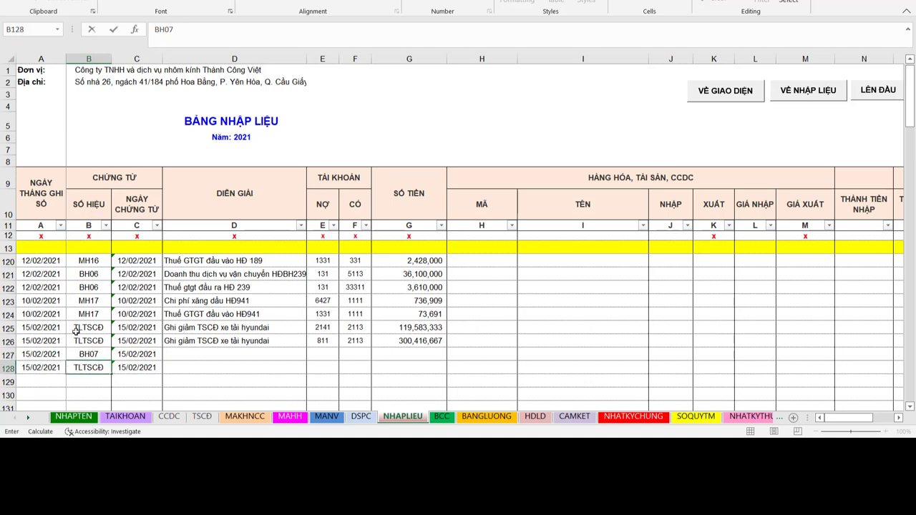
{"action": "key", "text": "ctrl+d"}
{"action": "left_click_drag", "start_coordinate": [88, 354], "coordinate": [87, 365]}
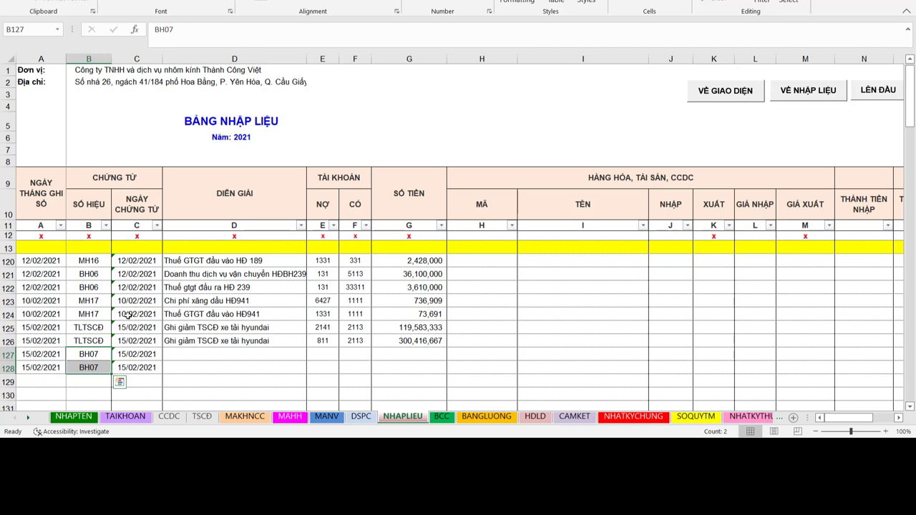
{"action": "scroll", "coordinate": [168, 308], "scroll_direction": "down", "scroll_amount": 1}
{"action": "left_click", "coordinate": [84, 330]}
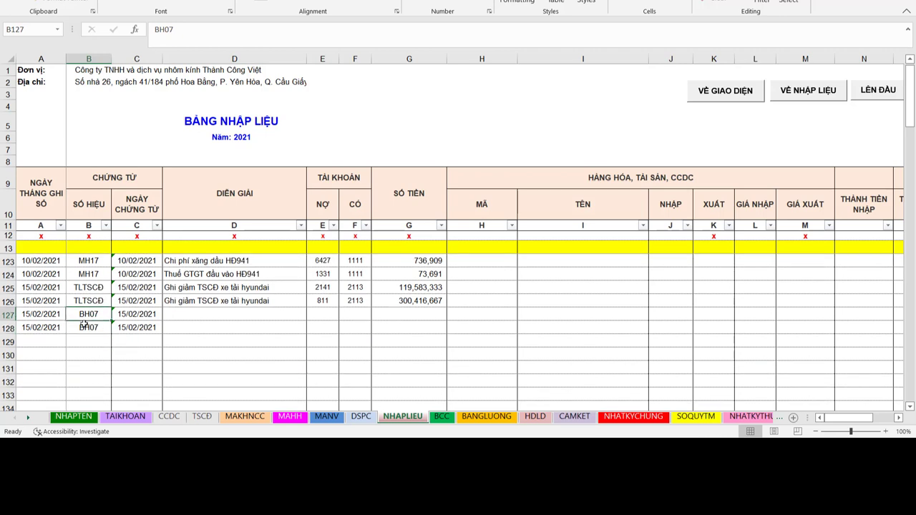
Step: Enter the description 'Bán thanh lý TSCĐ xe tải' in D127 and copy it to D128
{"action": "left_click", "coordinate": [200, 317]}
{"action": "type", "text": "B"}
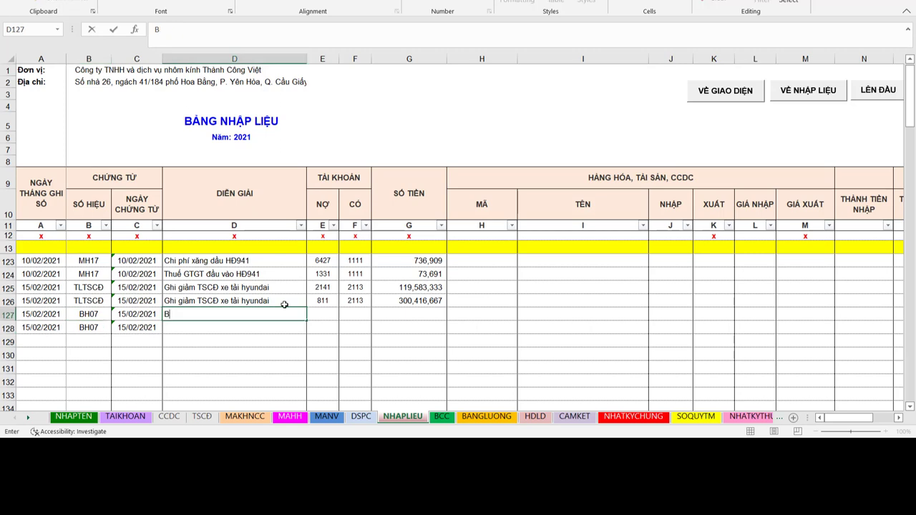
{"action": "type", "text": "a"}
{"action": "type", "text": "hanh "}
{"action": "type", "text": "TSCĐ xe t"}
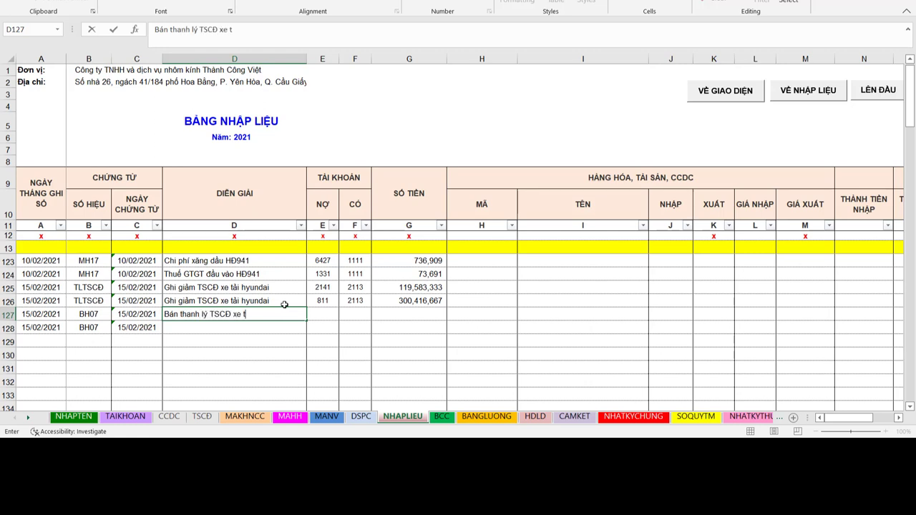
{"action": "type", "text": "ải"}
{"action": "key", "text": "Return"}
{"action": "key", "text": "Up"}
{"action": "key", "text": "ctrl+c"}
{"action": "key", "text": "Down"}
{"action": "key", "text": "ctrl+v"}
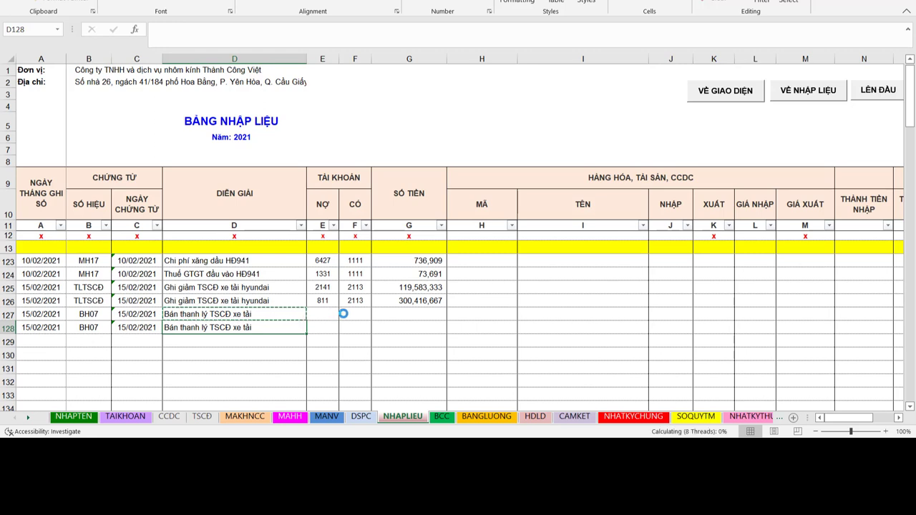
Step: Choose debit account 131 for both sale rows 127 and 128
{"action": "left_click", "coordinate": [326, 314]}
{"action": "left_click", "coordinate": [343, 314]}
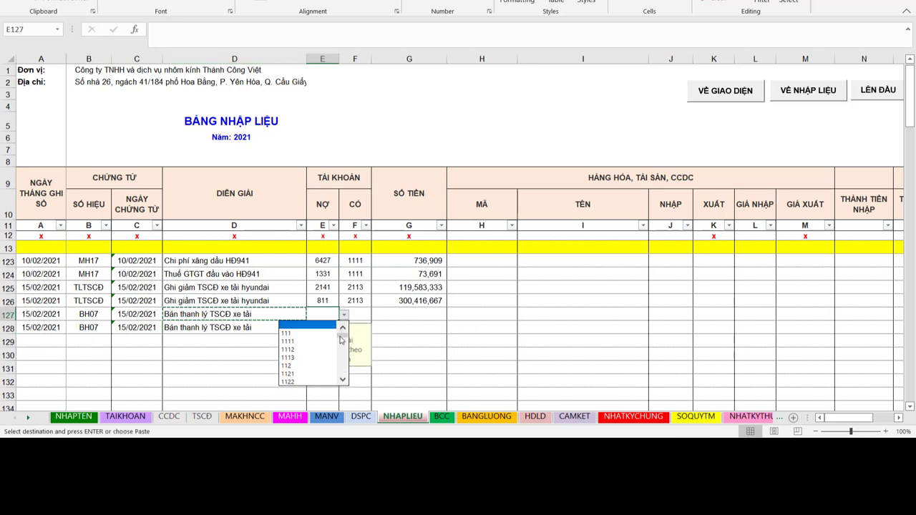
{"action": "scroll", "coordinate": [340, 339], "scroll_direction": "down", "scroll_amount": 8}
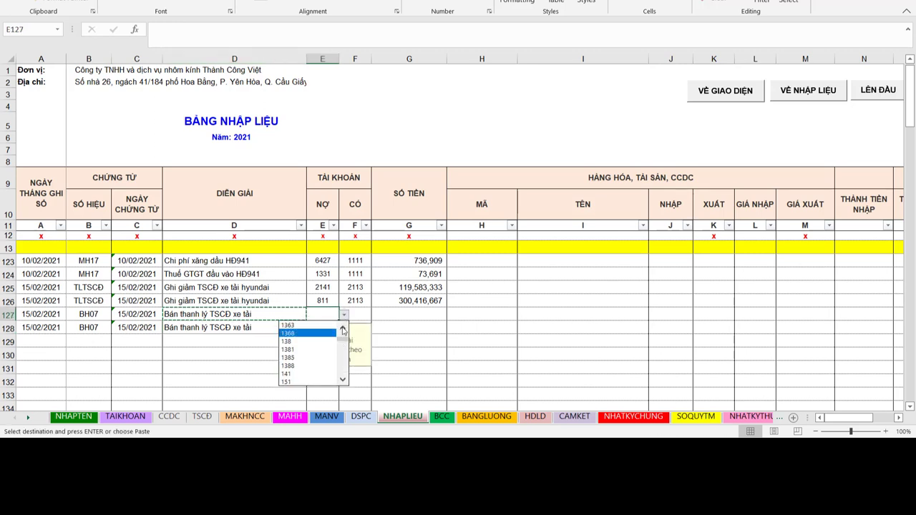
{"action": "scroll", "coordinate": [343, 330], "scroll_direction": "up", "scroll_amount": 2}
{"action": "left_click", "coordinate": [330, 331]}
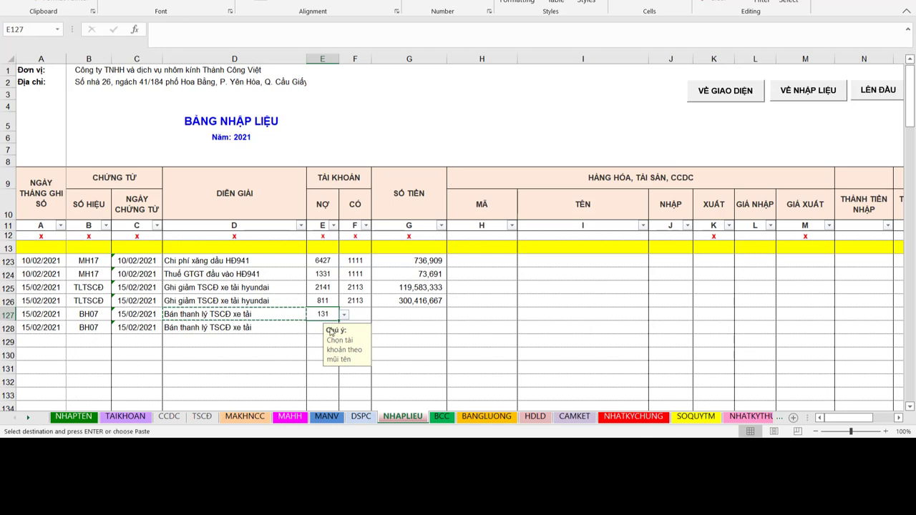
{"action": "left_click", "coordinate": [330, 329]}
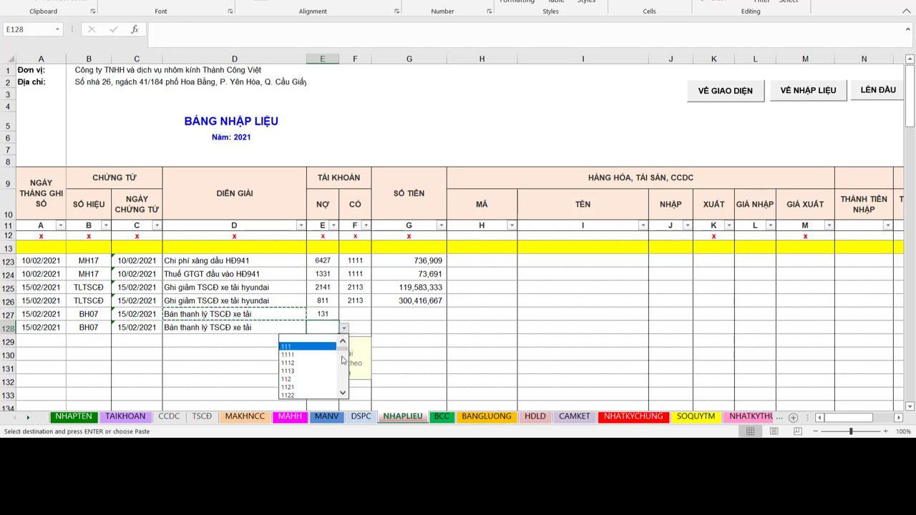
{"action": "left_click", "coordinate": [344, 391]}
{"action": "left_click", "coordinate": [301, 372]}
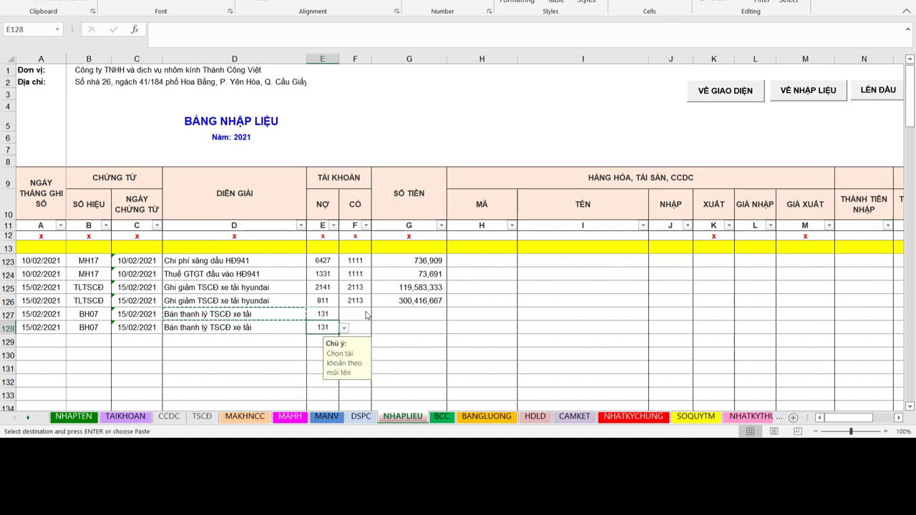
Step: Choose credit account 711 for row 127 and 33311 for row 128
{"action": "left_click", "coordinate": [363, 313]}
{"action": "left_click", "coordinate": [376, 315]}
{"action": "scroll", "coordinate": [378, 362], "scroll_direction": "down", "scroll_amount": 5}
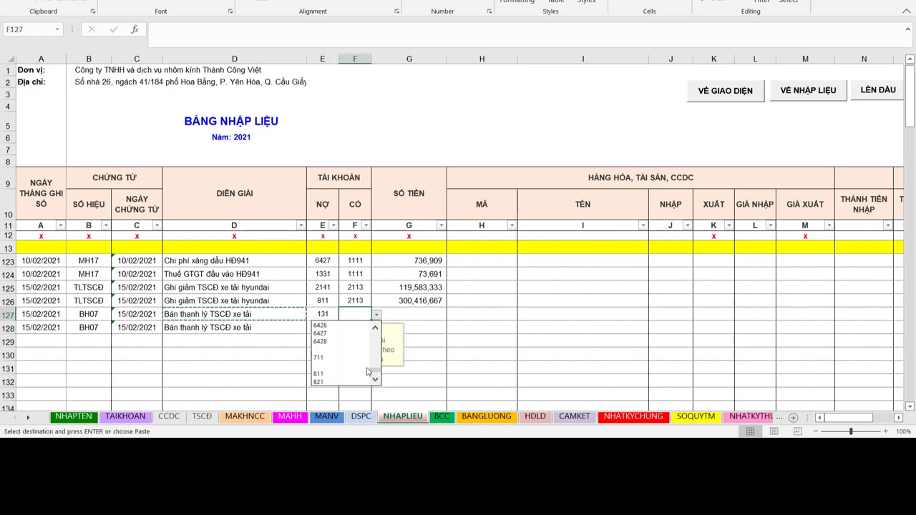
{"action": "left_click", "coordinate": [327, 358]}
{"action": "left_click", "coordinate": [345, 326]}
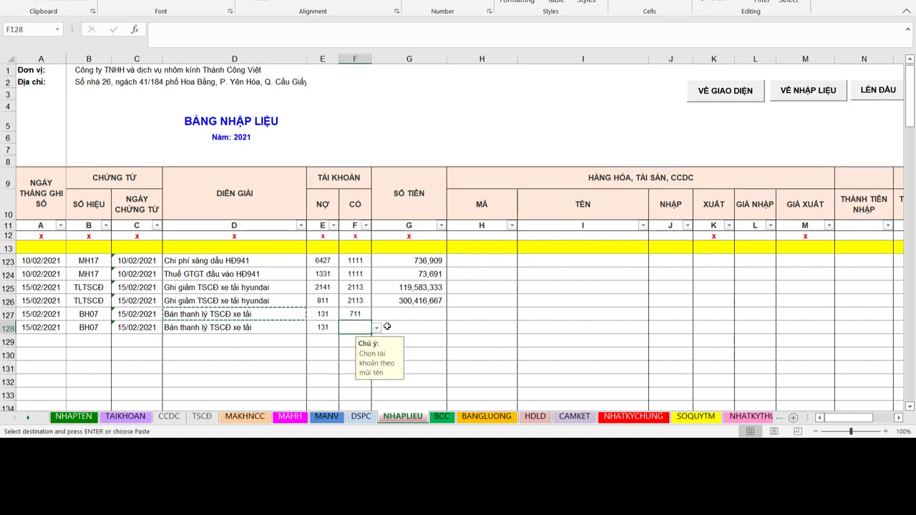
{"action": "left_click", "coordinate": [377, 328]}
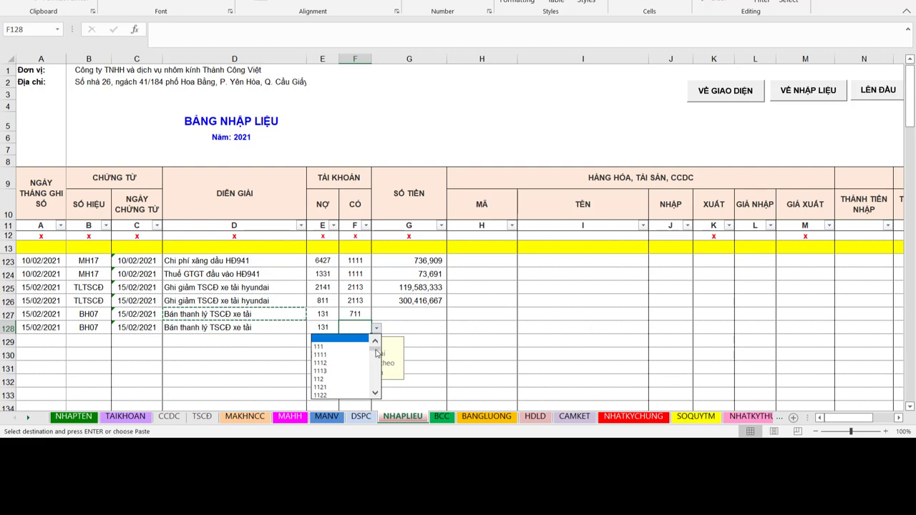
{"action": "left_click_drag", "start_coordinate": [377, 353], "coordinate": [376, 365]}
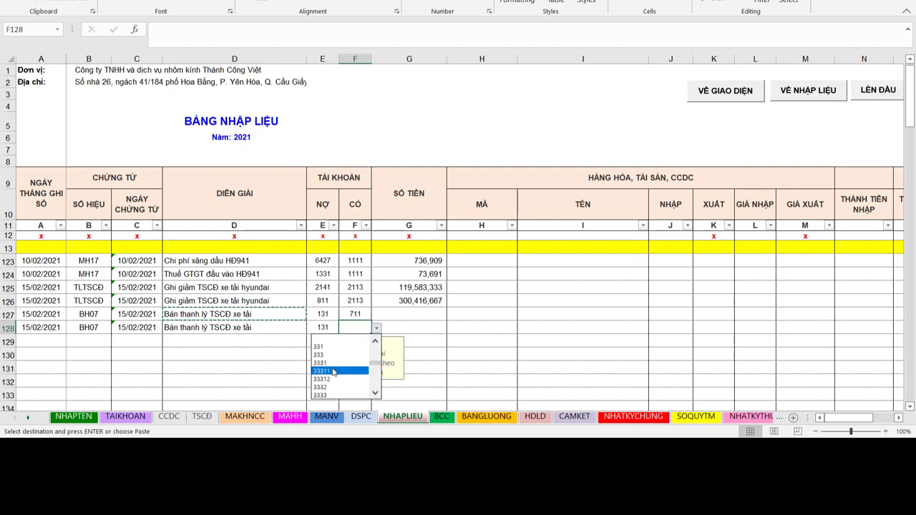
{"action": "left_click", "coordinate": [333, 372]}
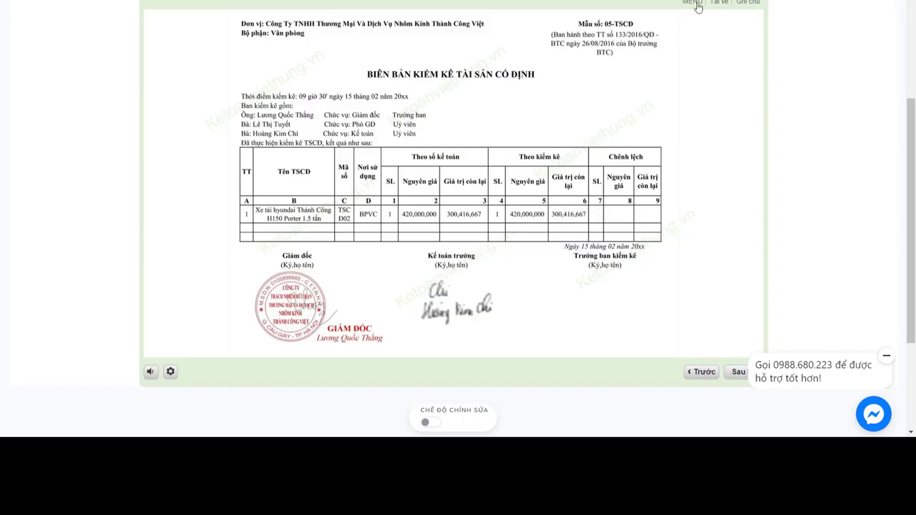
Step: Bring up the truck sale's VAT invoice in the document viewer
{"action": "left_click", "coordinate": [695, 5]}
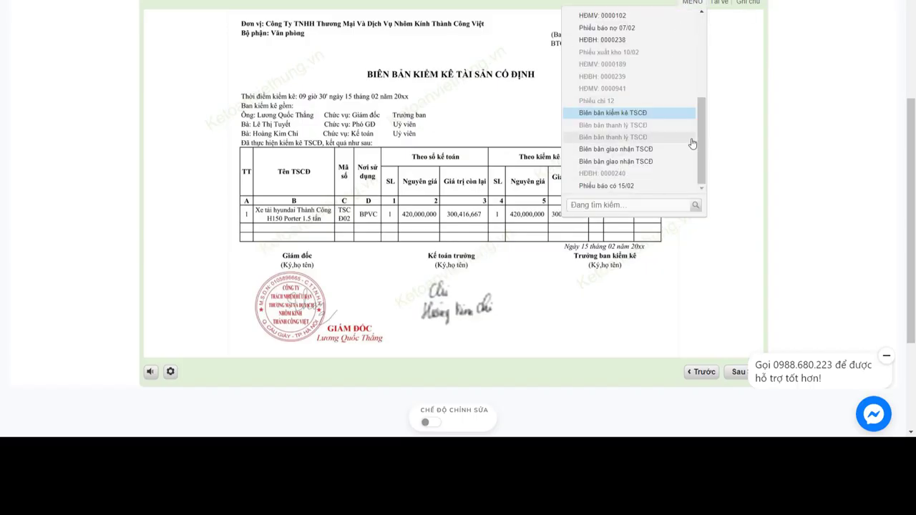
{"action": "left_click", "coordinate": [605, 173]}
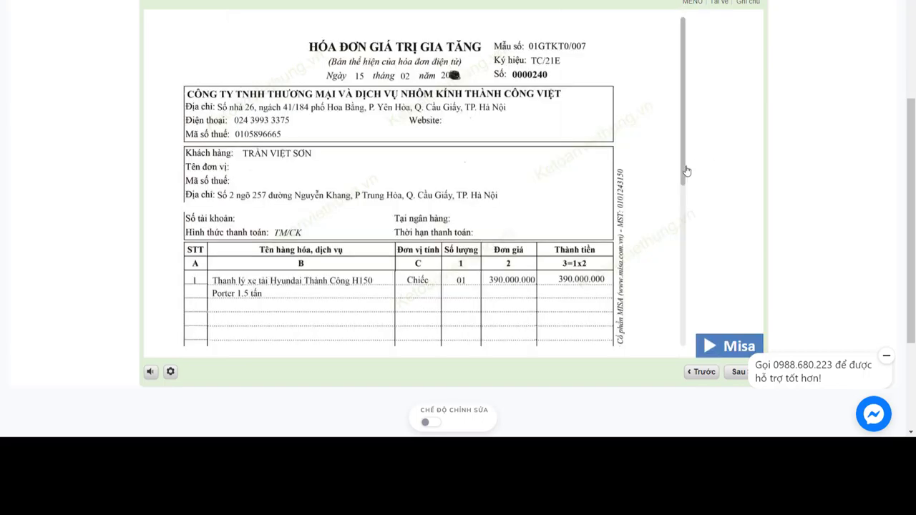
{"action": "left_click_drag", "start_coordinate": [687, 171], "coordinate": [680, 246]}
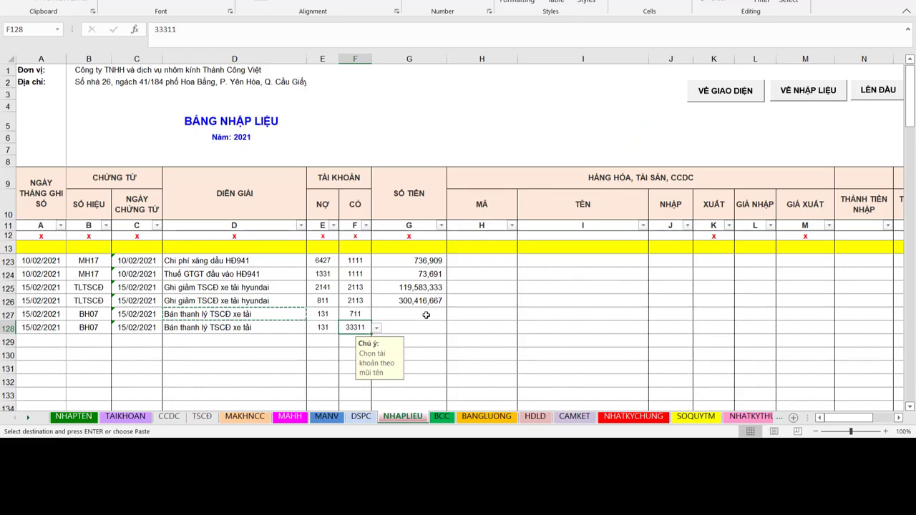
Step: Enter the 390,000,000 sale amount in G127 and compare it with G126
{"action": "left_click", "coordinate": [426, 315]}
{"action": "type", "text": "390"}
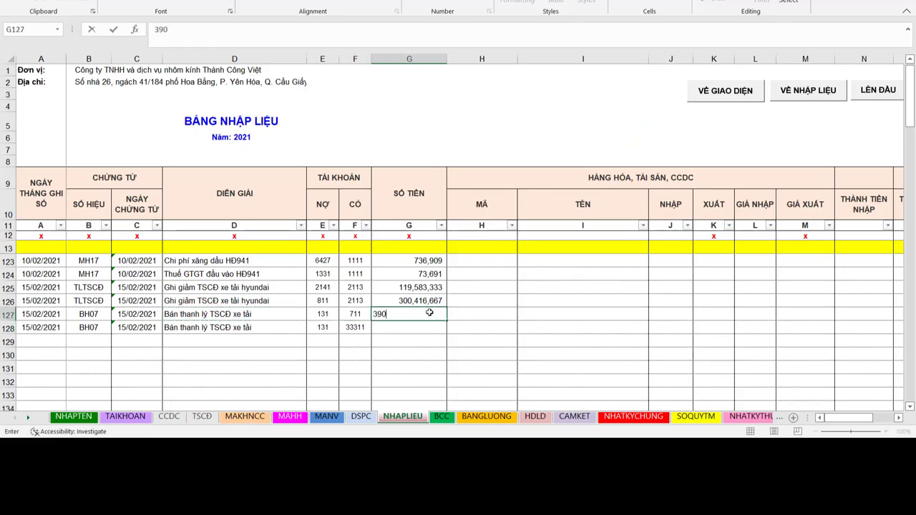
{"action": "type", "text": "00000"}
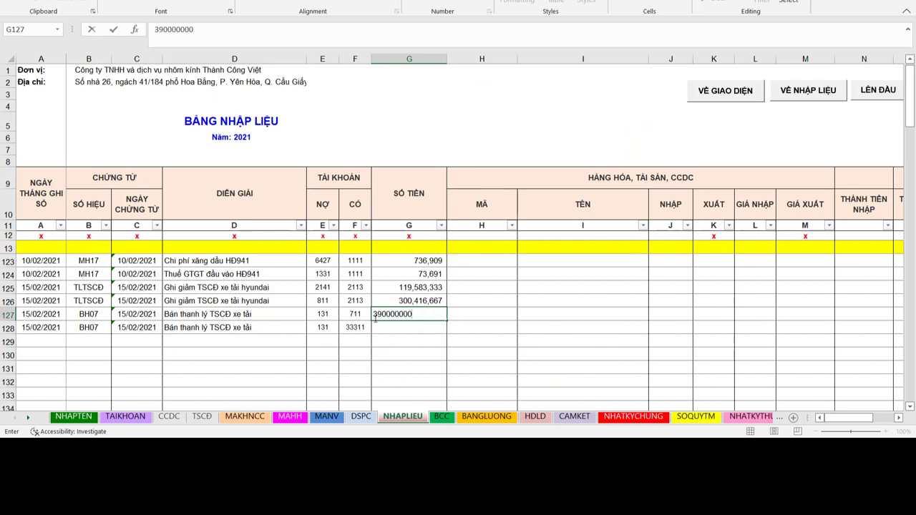
{"action": "key", "text": "Return"}
{"action": "left_click", "coordinate": [404, 315]}
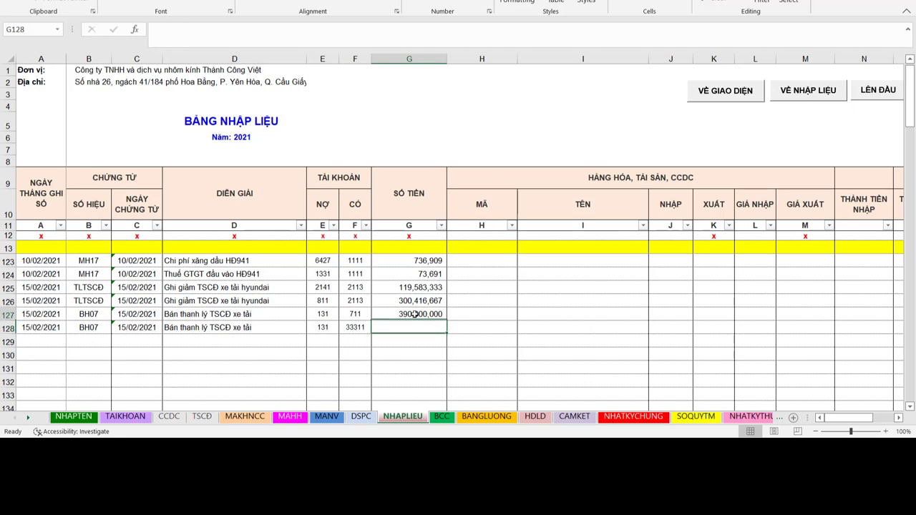
{"action": "left_click", "coordinate": [416, 300]}
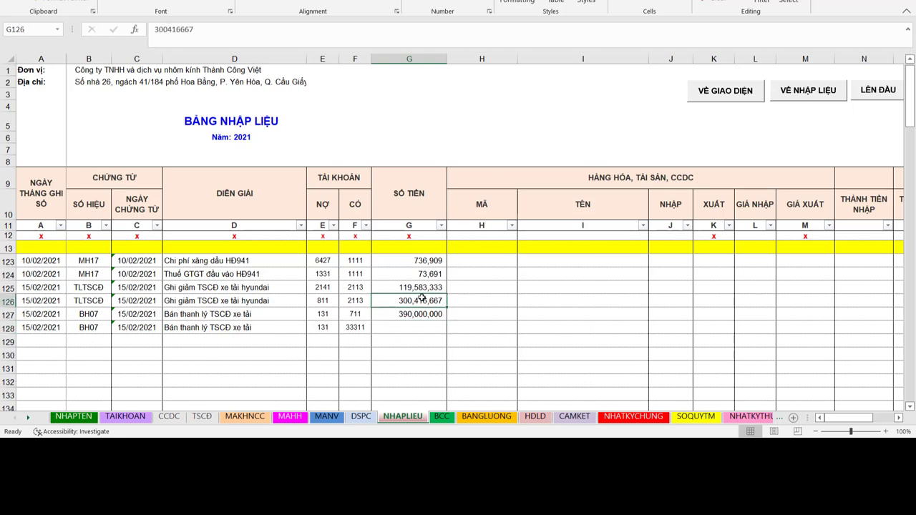
{"action": "left_click", "coordinate": [432, 312]}
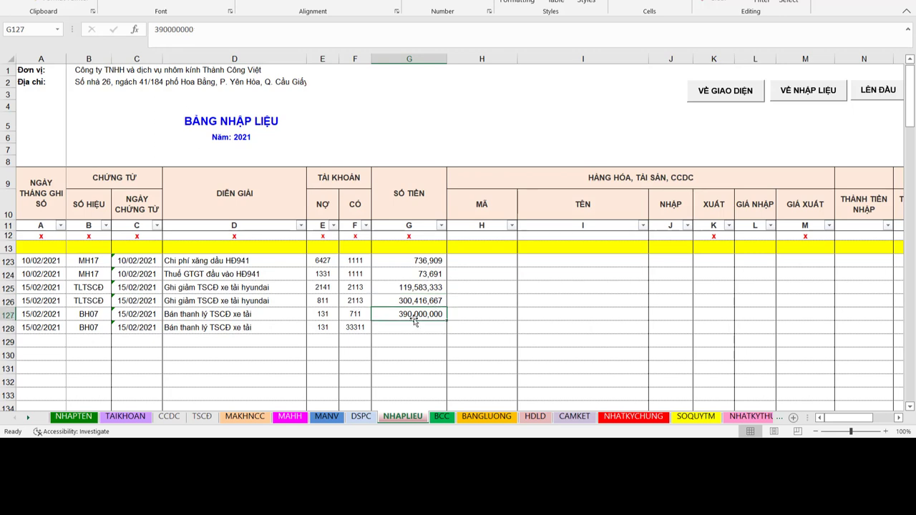
{"action": "left_click", "coordinate": [422, 299]}
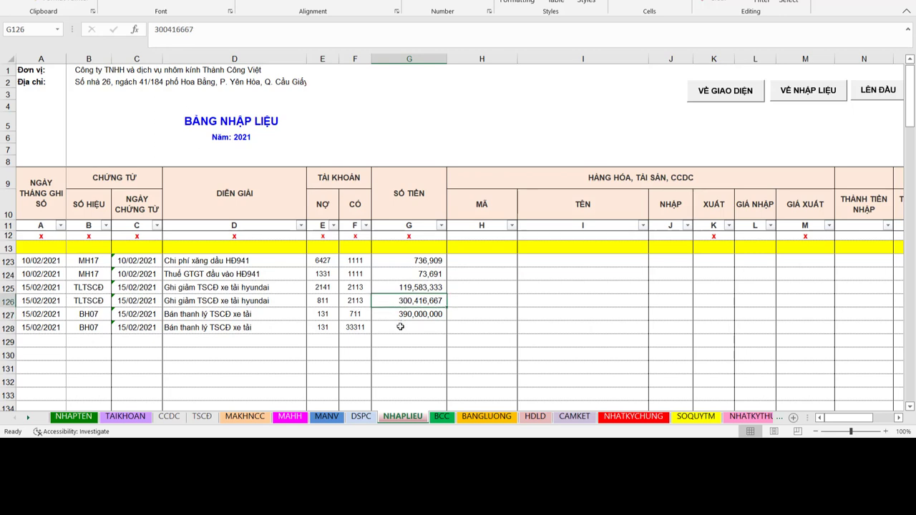
Step: Enter the 39,000,000 VAT amount in G128
{"action": "type", "text": "3"}
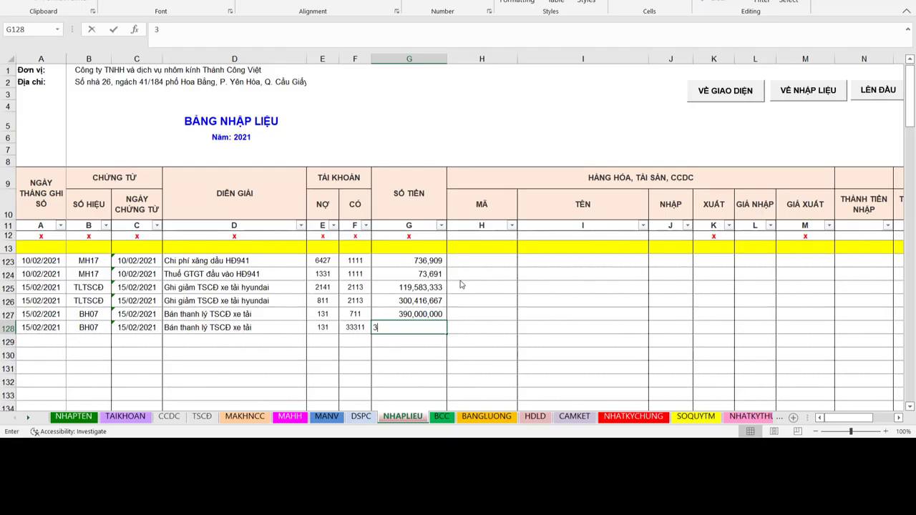
{"action": "type", "text": "9000000"}
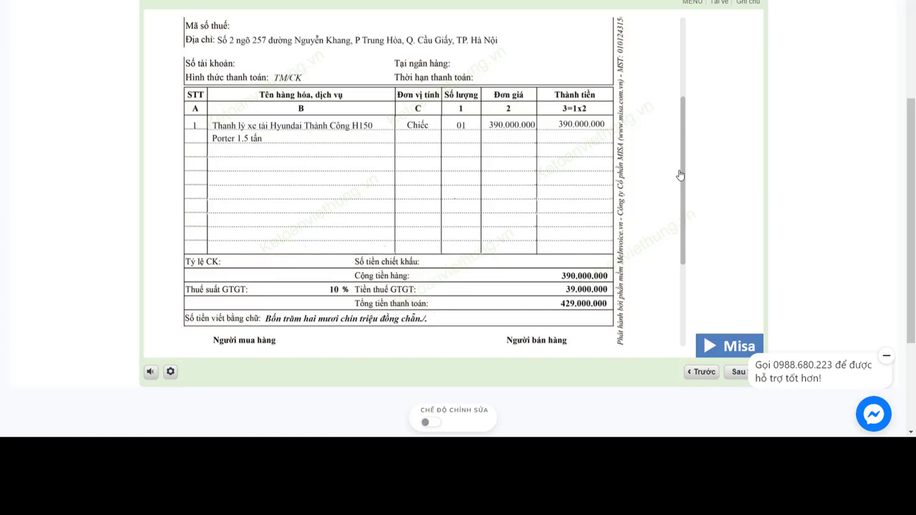
{"action": "scroll", "coordinate": [679, 136], "scroll_direction": "up", "scroll_amount": 2}
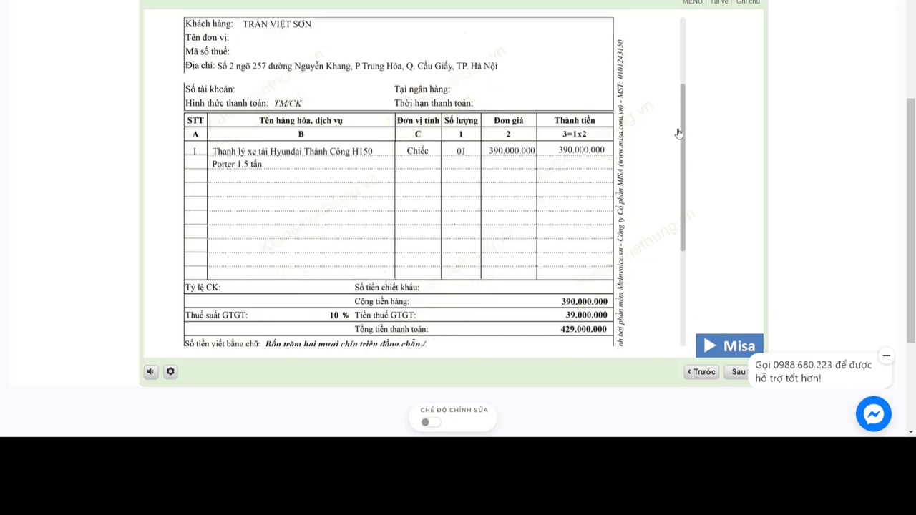
{"action": "scroll", "coordinate": [679, 137], "scroll_direction": "up", "scroll_amount": 2}
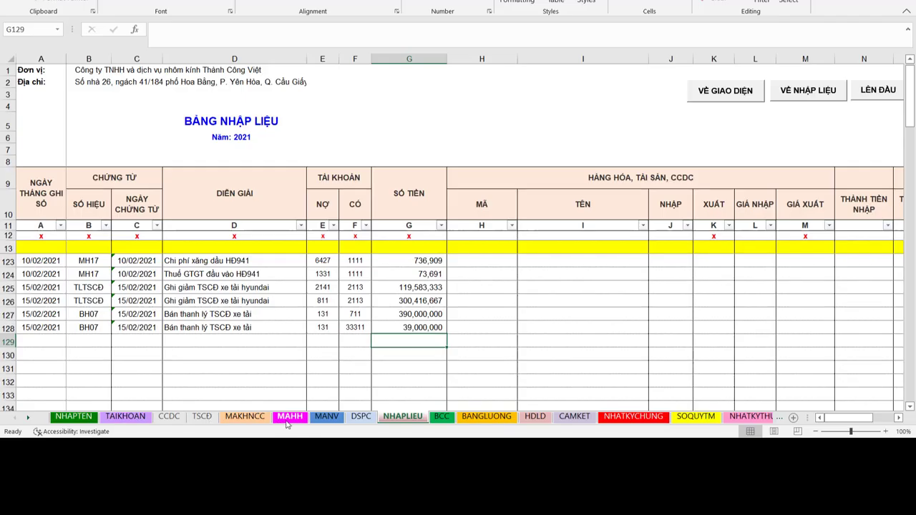
Step: On MAKHNCC, add the buyer's new 131 customer code and full name in row 15
{"action": "left_click", "coordinate": [247, 421]}
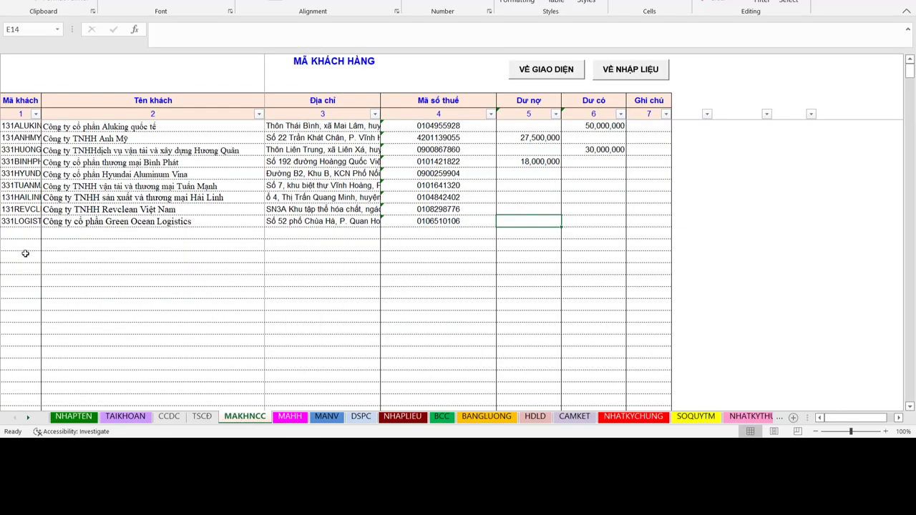
{"action": "left_click", "coordinate": [20, 232]}
{"action": "type", "text": "131VIET"}
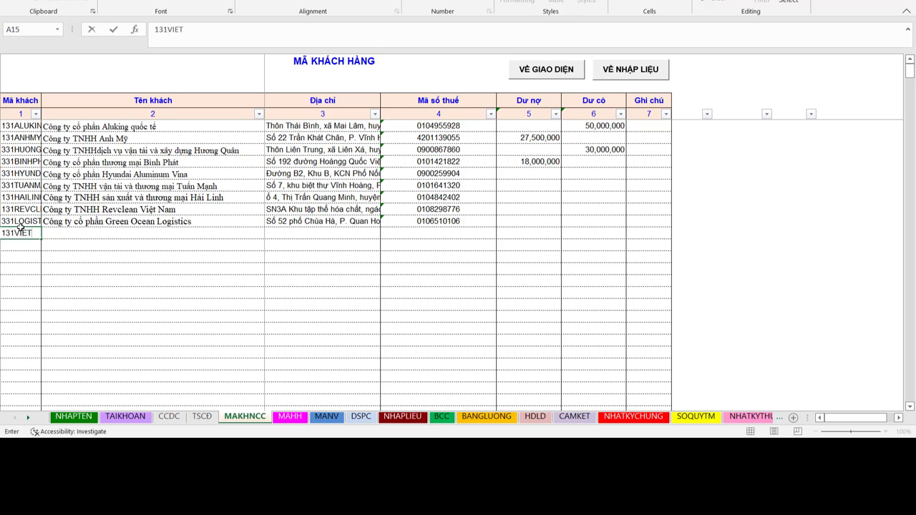
{"action": "type", "text": "SON"}
{"action": "key", "text": "Tab"}
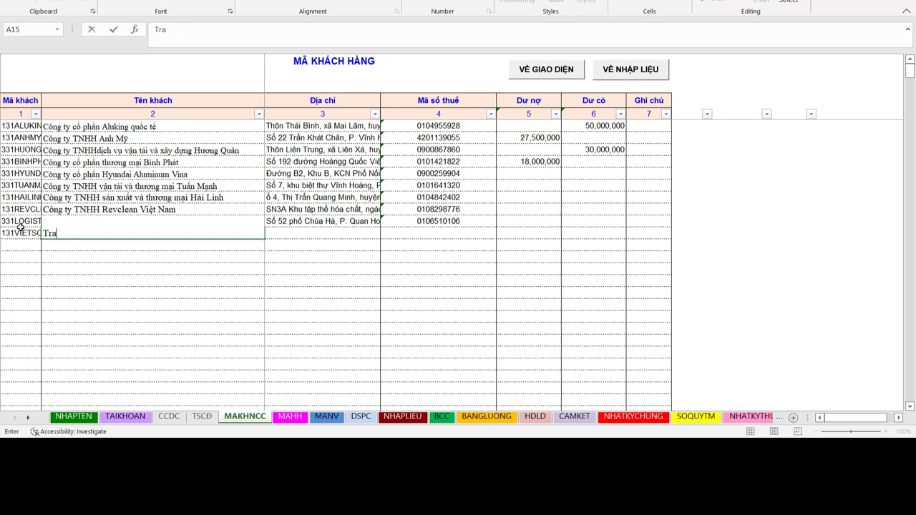
{"action": "key", "text": "Tab"}
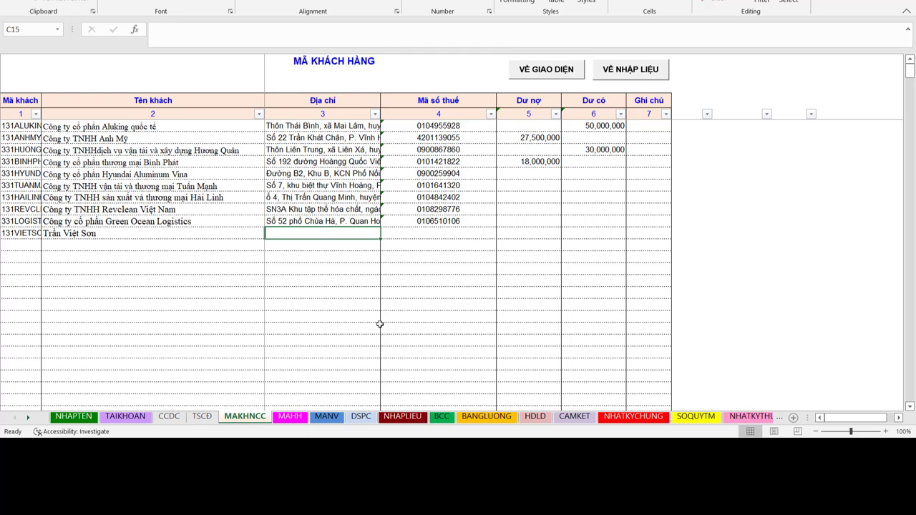
{"action": "left_click", "coordinate": [402, 417]}
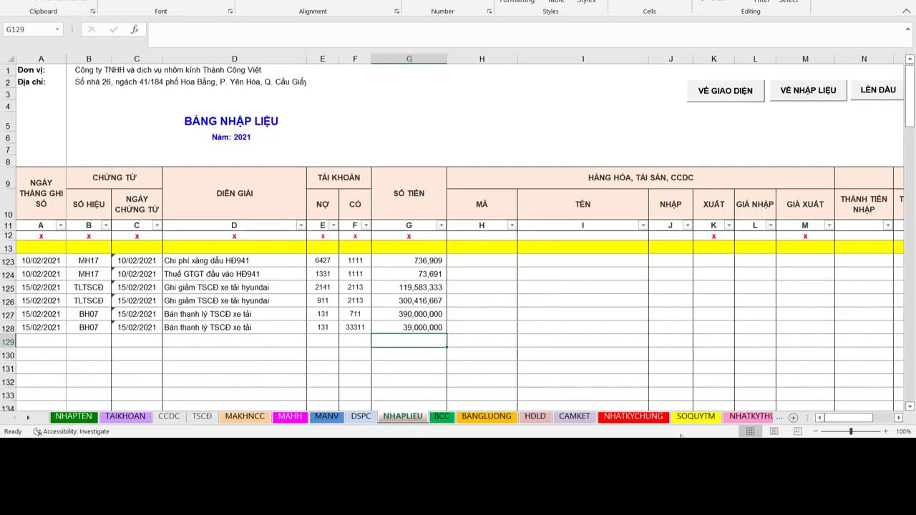
Step: Pick the buyer's new customer code from the dropdown for sale rows 127 and 128
{"action": "left_click_drag", "start_coordinate": [850, 418], "coordinate": [871, 417]}
{"action": "left_click", "coordinate": [618, 320]}
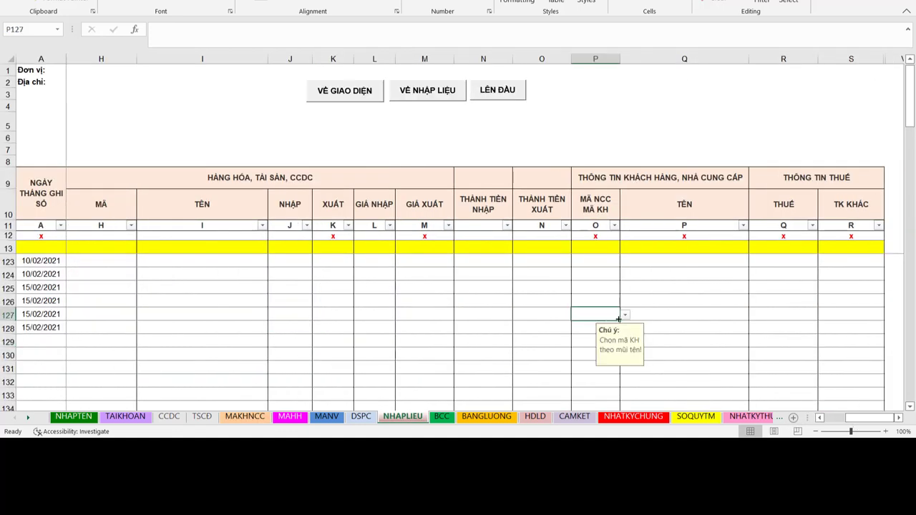
{"action": "left_click", "coordinate": [625, 315]}
{"action": "left_click_drag", "start_coordinate": [623, 339], "coordinate": [623, 381]}
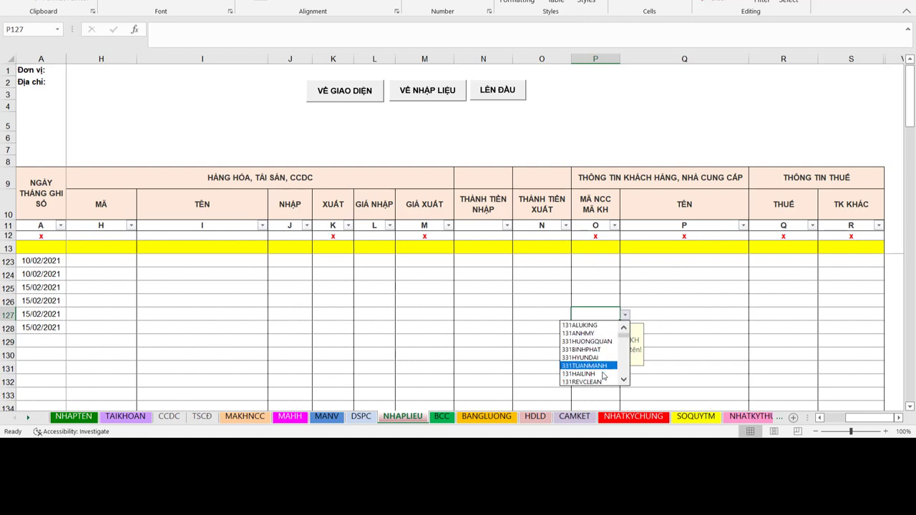
{"action": "left_click", "coordinate": [601, 373]}
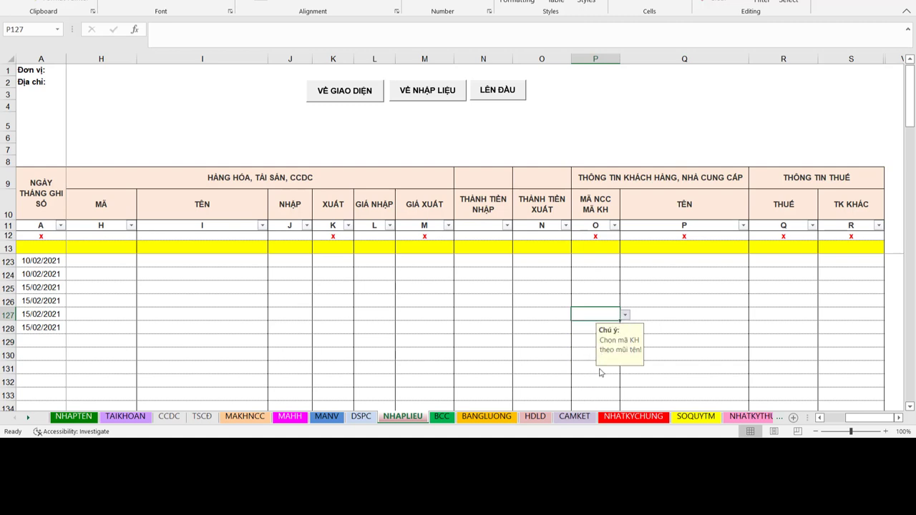
{"action": "left_click", "coordinate": [626, 328]}
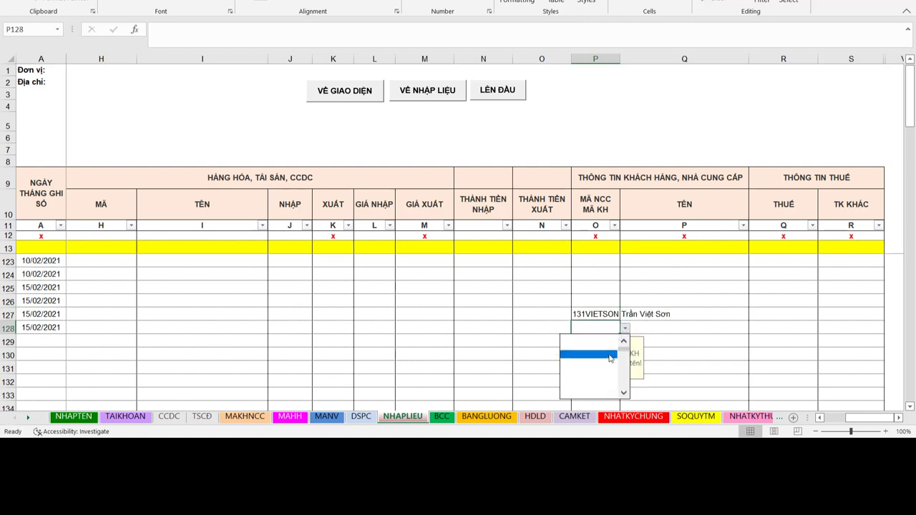
{"action": "left_click", "coordinate": [581, 348]}
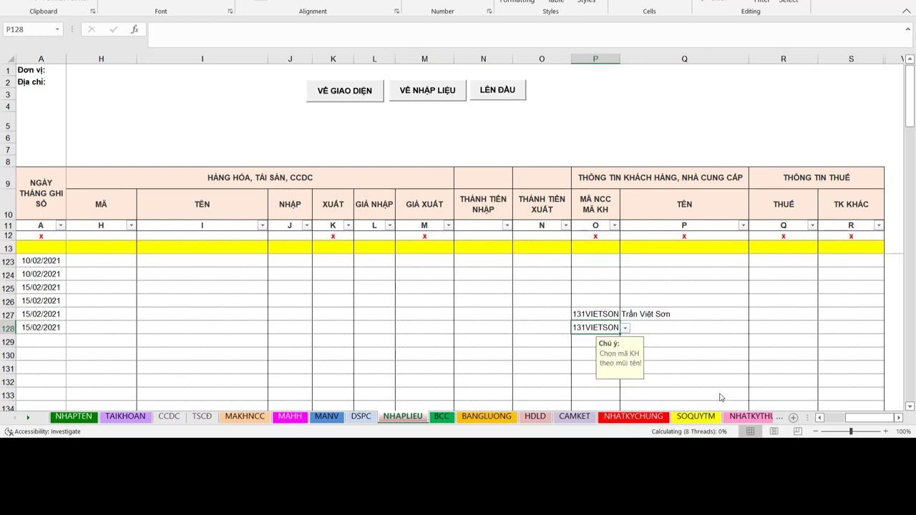
{"action": "scroll", "coordinate": [316, 326], "scroll_direction": "left", "scroll_amount": 4}
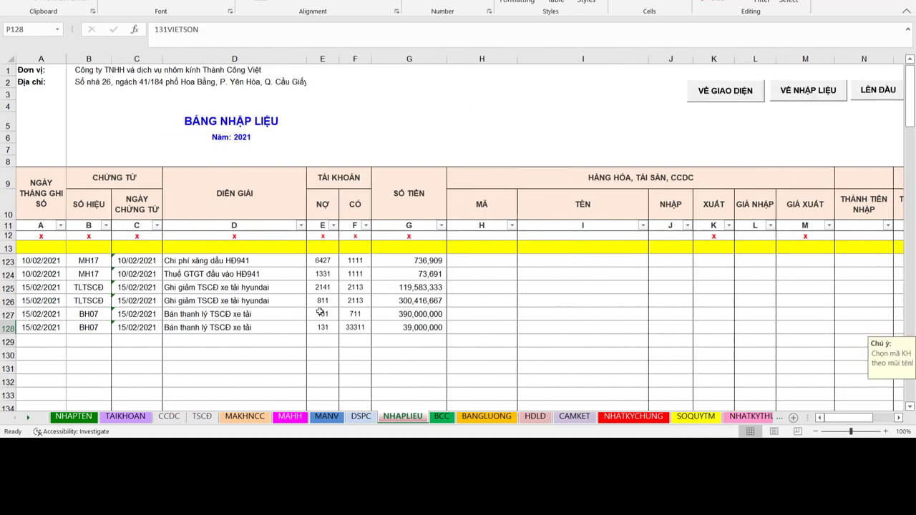
Step: Review the four disposal entries in D125:G128, then bring up the TSCĐ sheet
{"action": "left_click", "coordinate": [321, 314]}
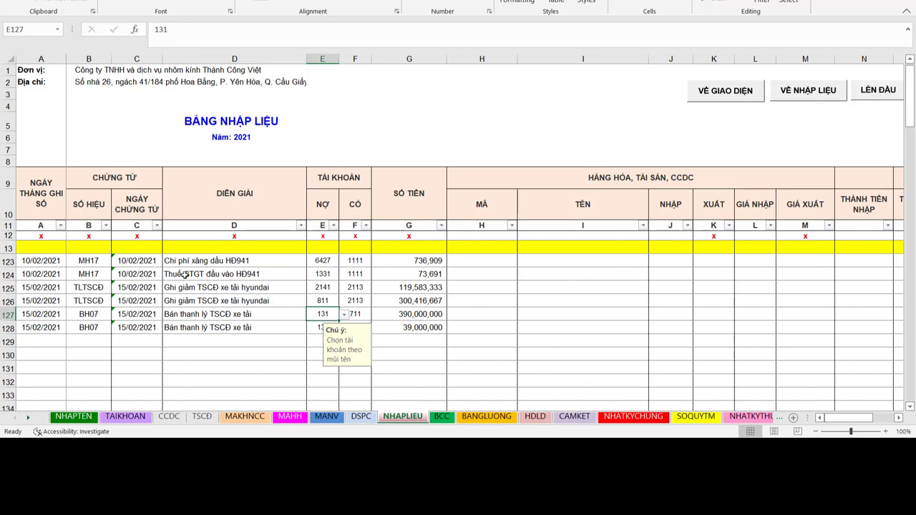
{"action": "left_click_drag", "start_coordinate": [190, 287], "coordinate": [393, 322]}
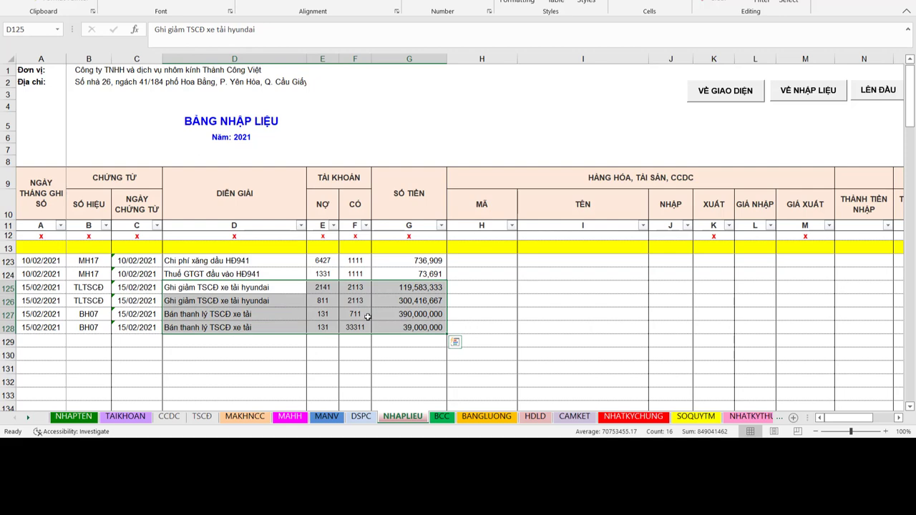
{"action": "left_click", "coordinate": [207, 307]}
{"action": "left_click", "coordinate": [203, 416]}
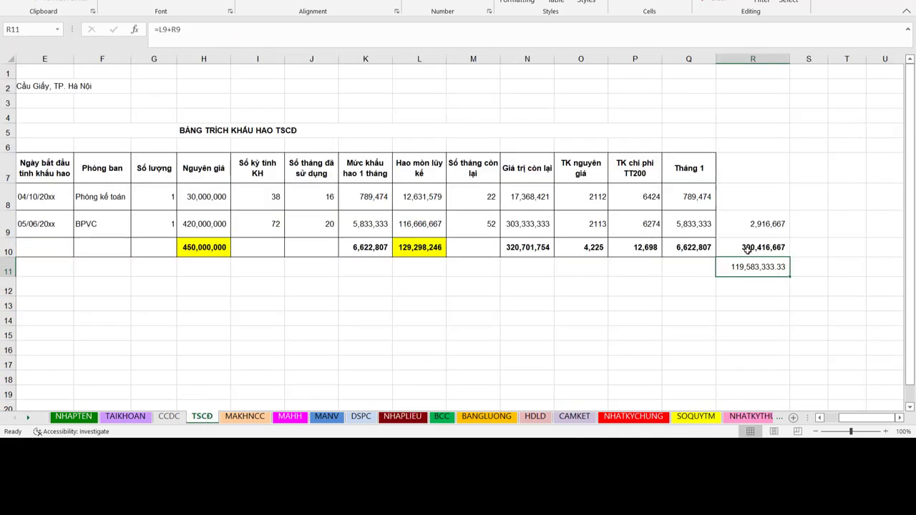
{"action": "left_click", "coordinate": [766, 224]}
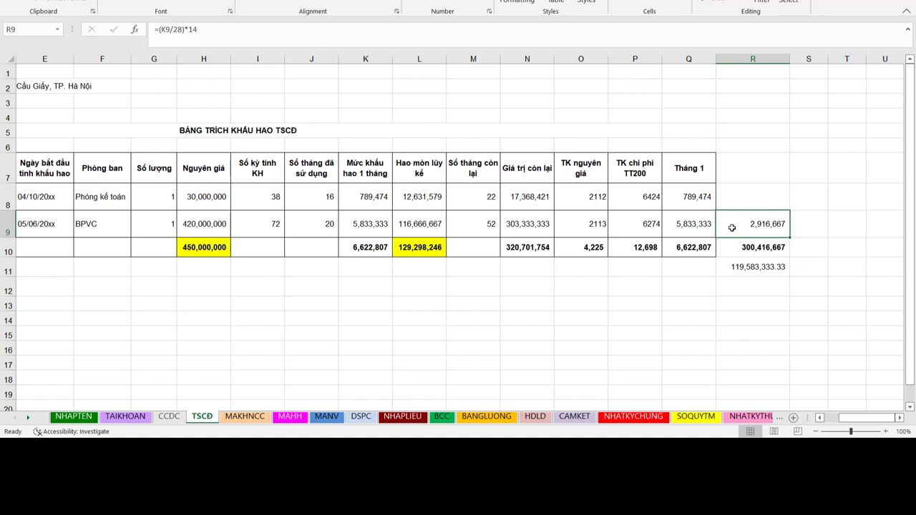
{"action": "left_click", "coordinate": [61, 223]}
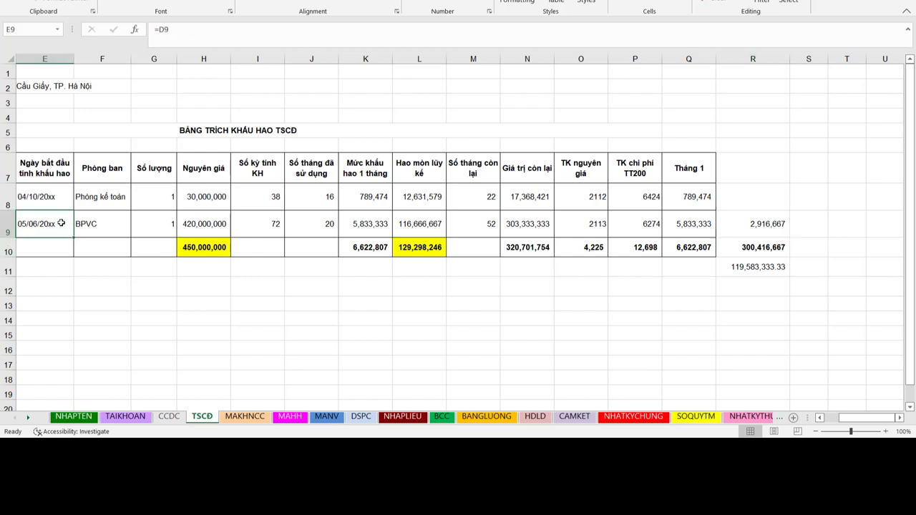
{"action": "key", "text": "ctrl+Right"}
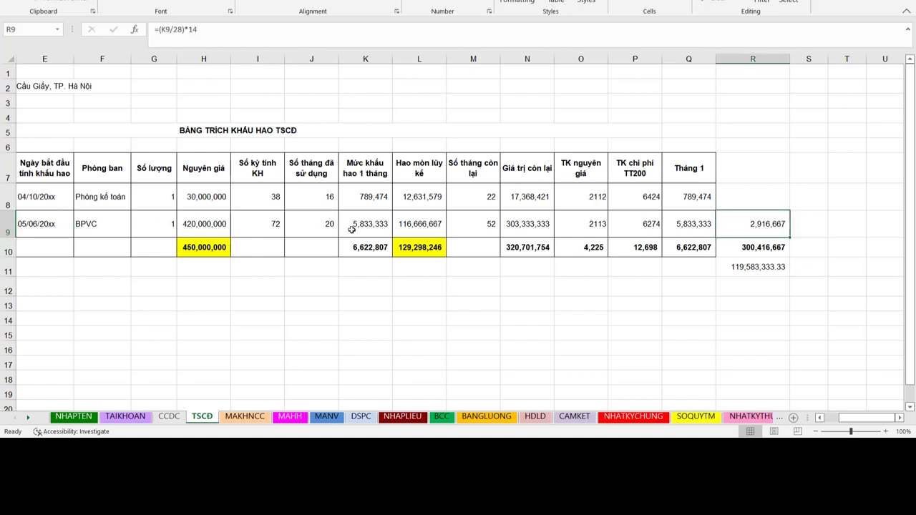
{"action": "left_click_drag", "start_coordinate": [863, 417], "coordinate": [839, 423]}
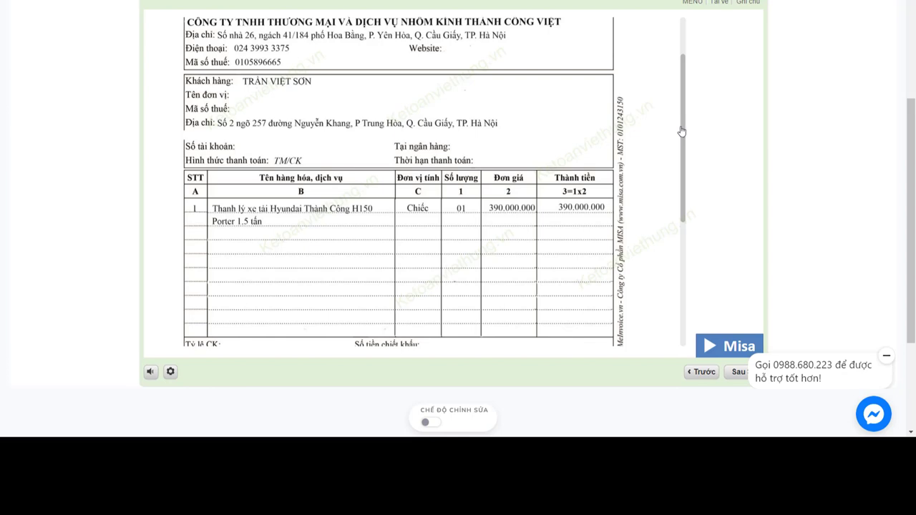
Step: Scroll up to the VAT invoice title for the 390.000.000 Hyundai H150 truck sale
{"action": "scroll", "coordinate": [684, 89], "scroll_direction": "up", "scroll_amount": 1}
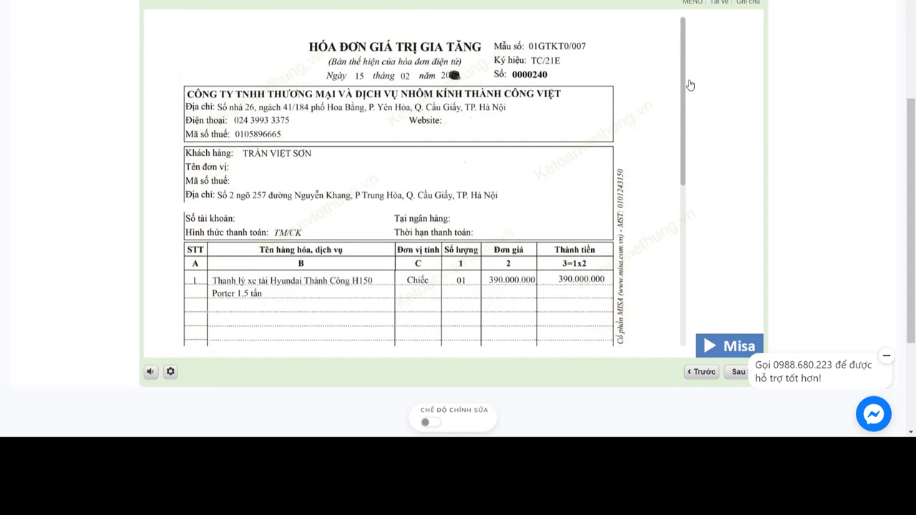